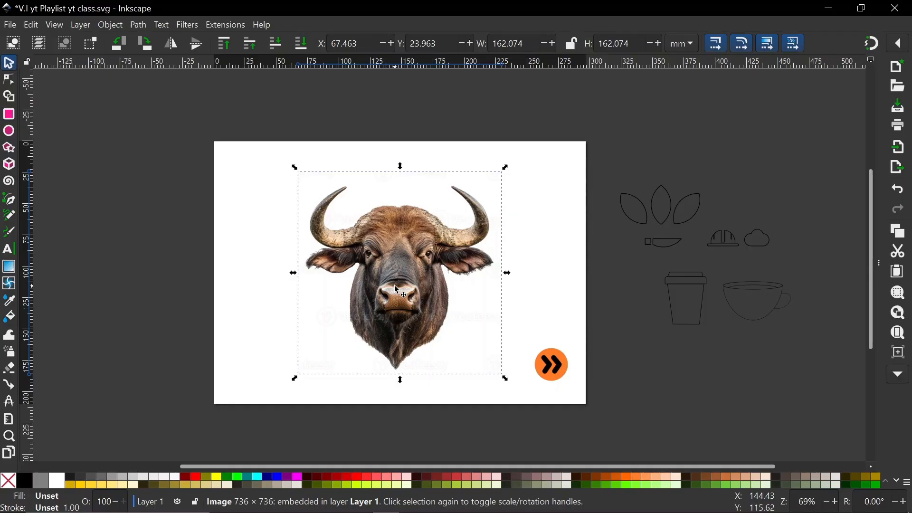
Shift the buffalo image left, then centre it horizontally and vertically relative to the page
drag(398, 290, 349, 290)
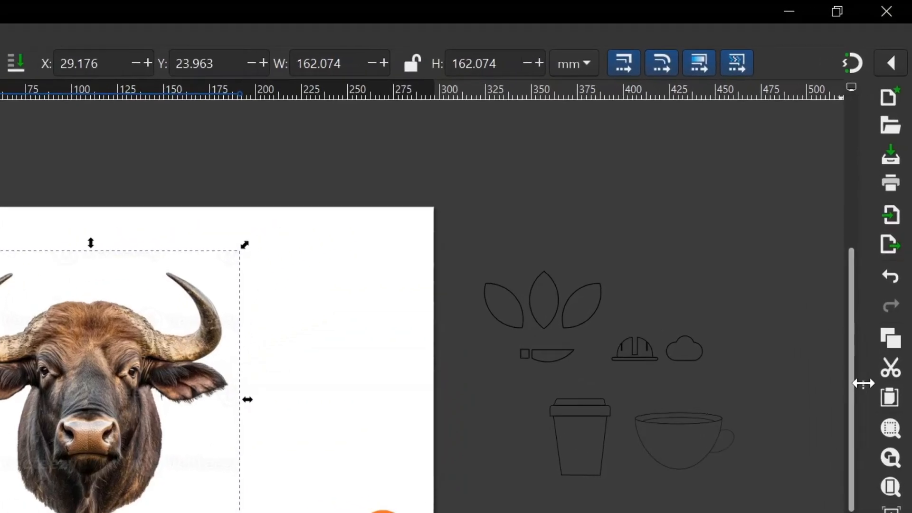
key(ctrl+shift+a)
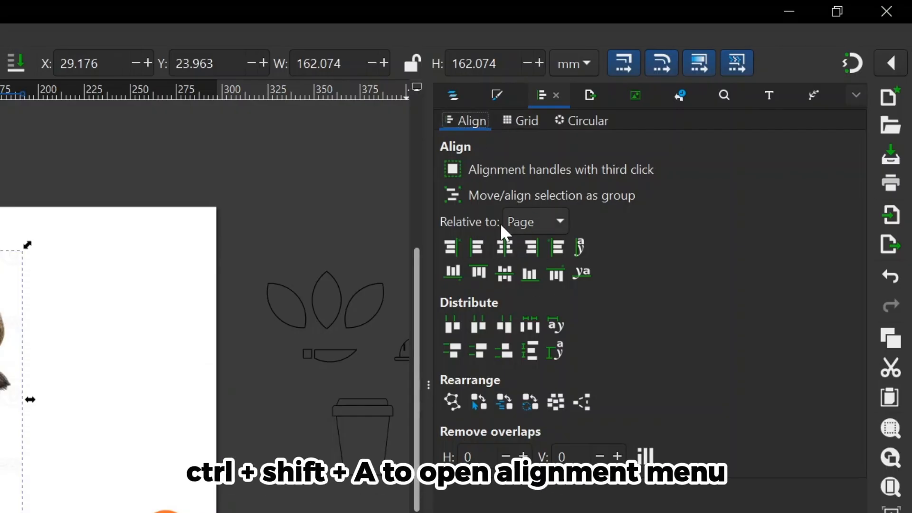
click(505, 248)
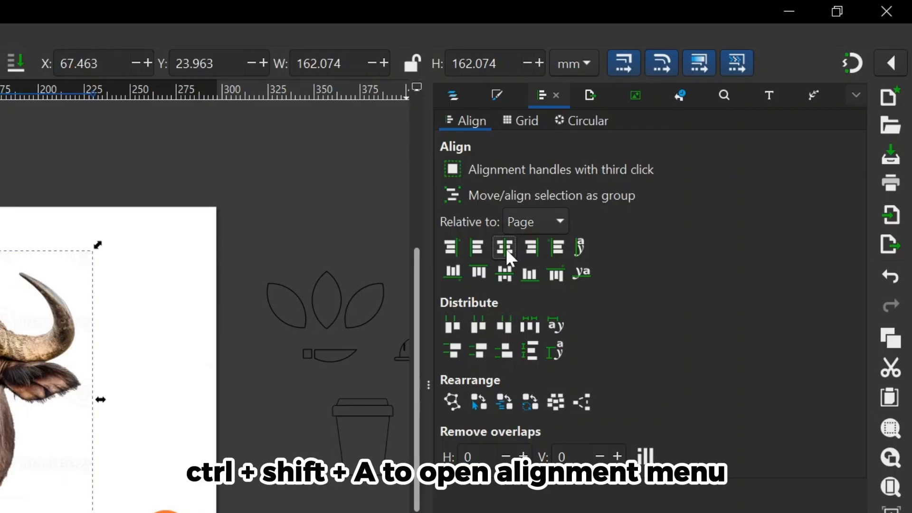
click(497, 275)
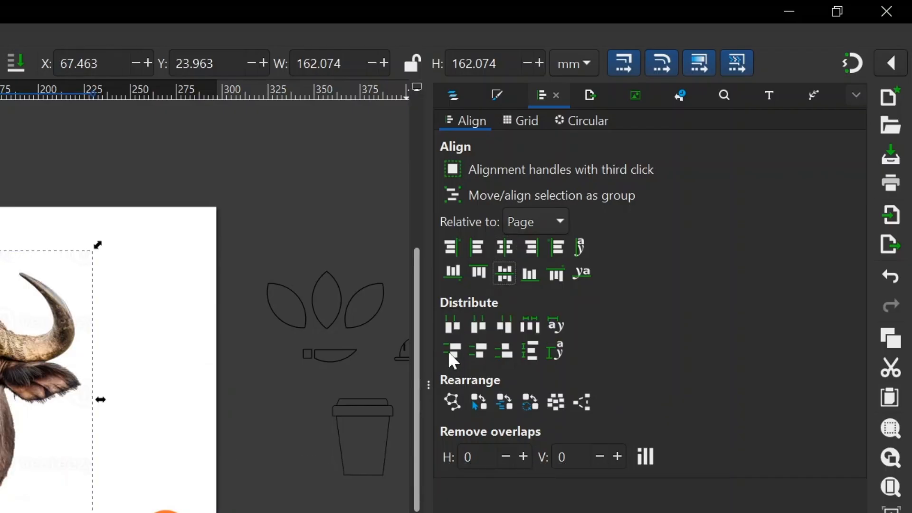
Try moving the buffalo image into the upper-left area of the page and undo the move
click(428, 385)
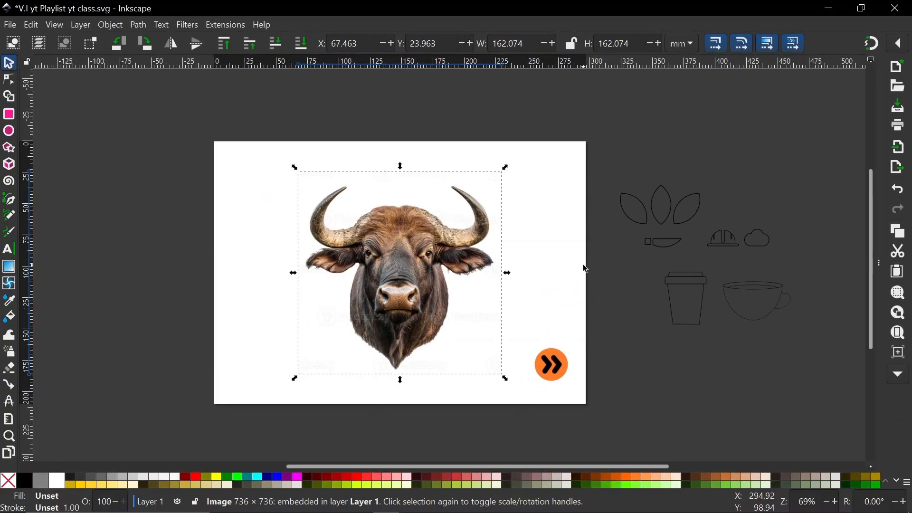
drag(455, 301, 372, 267)
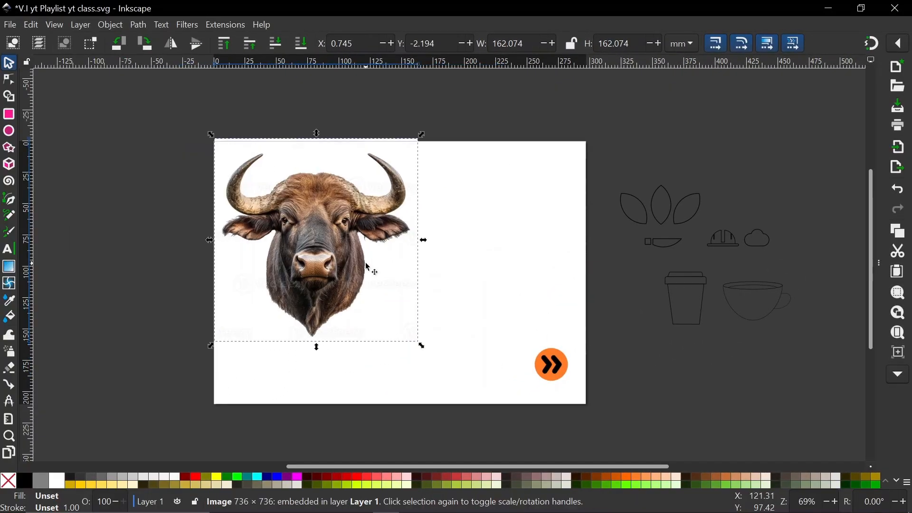
key(ctrl+z)
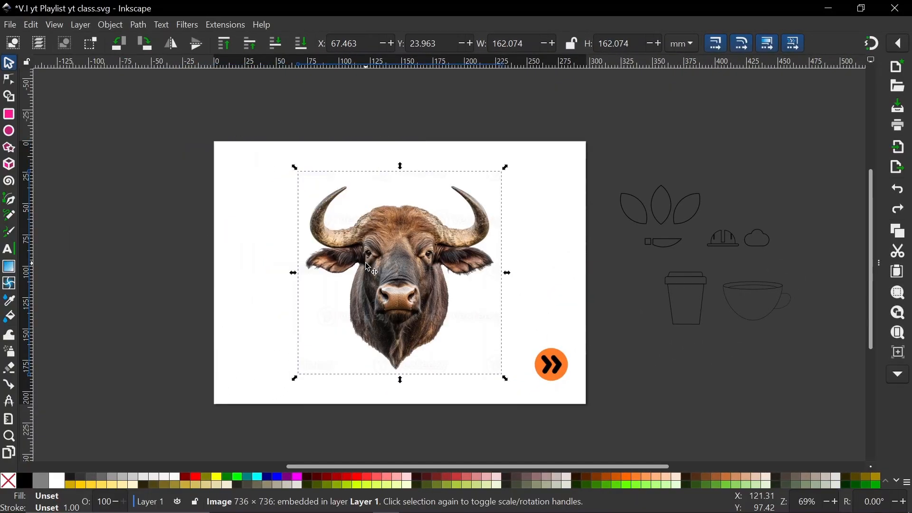
Rename the buffalo image object from image1 to Trace in the object list
click(881, 277)
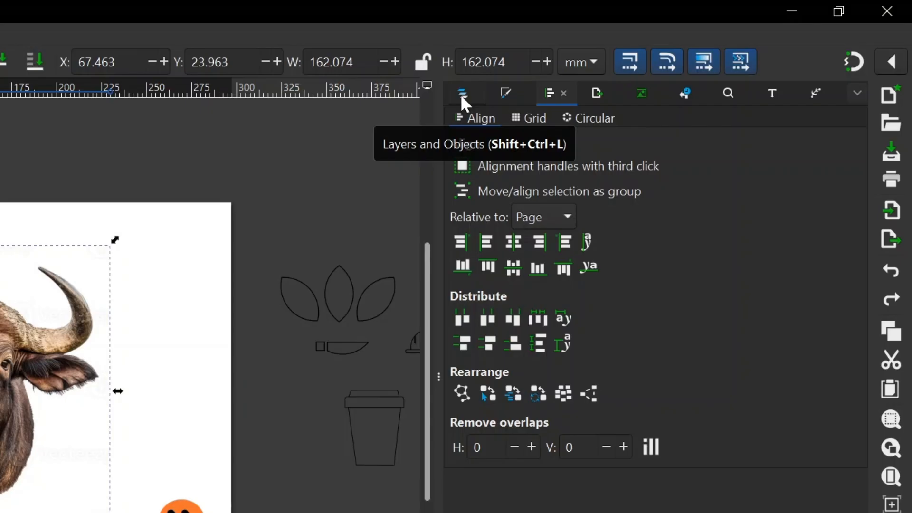
click(461, 94)
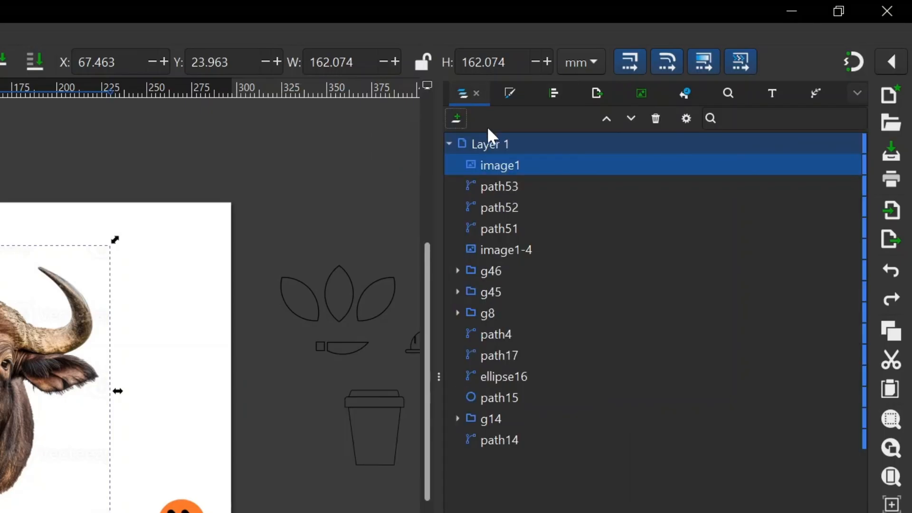
double_click(486, 167)
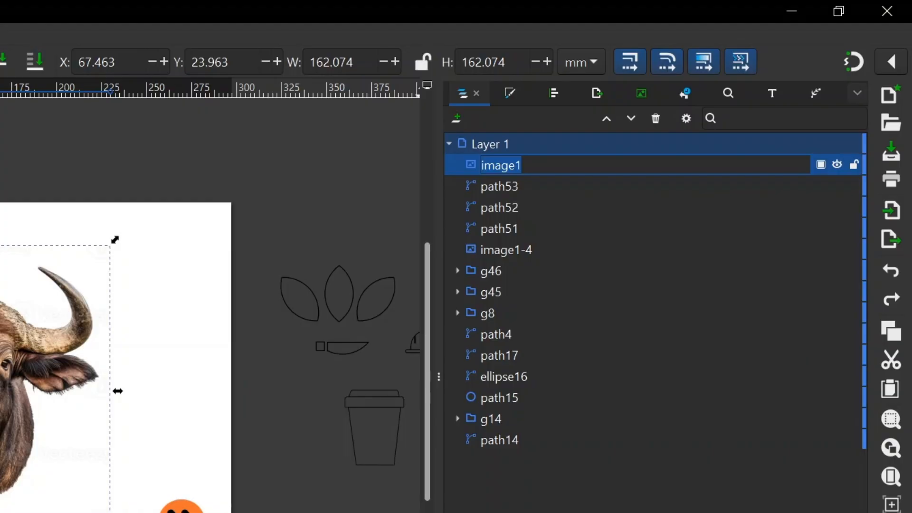
text(Trace)
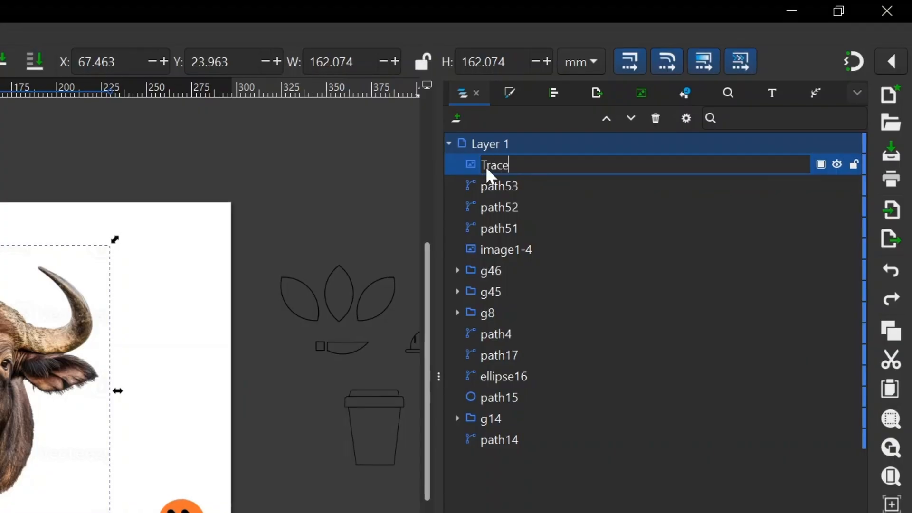
key(Return)
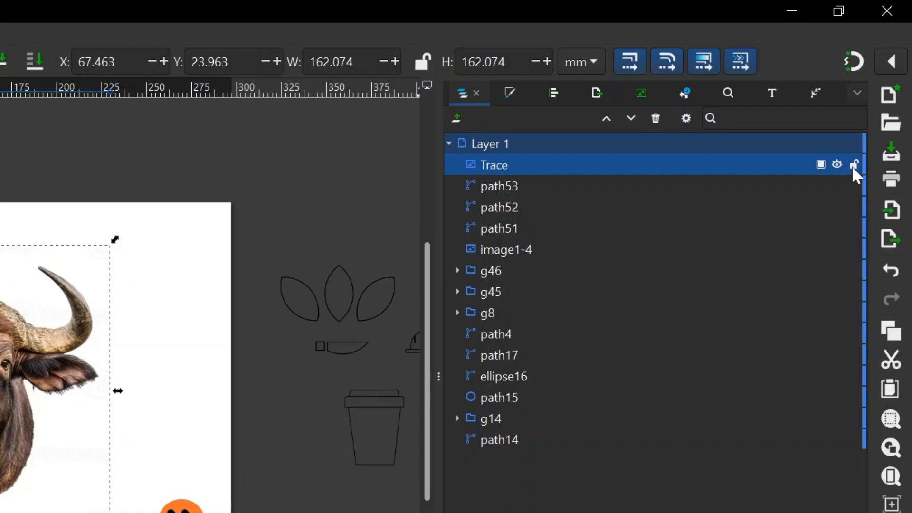
Duplicate the Trace image and move the copy left off the page, to an X position of about -197 mm
scroll(41, 348, left, 4)
scroll(165, 353, right, 1)
scroll(165, 354, right, 1)
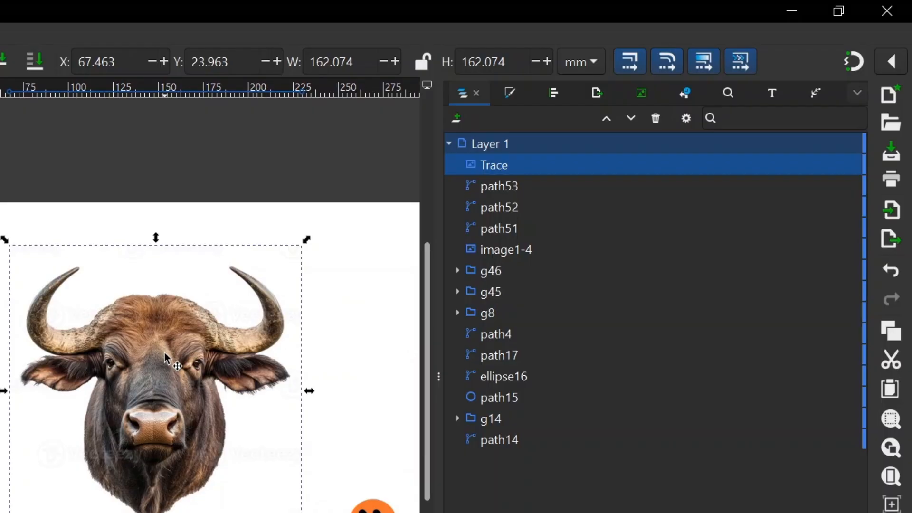
key(ctrl+d)
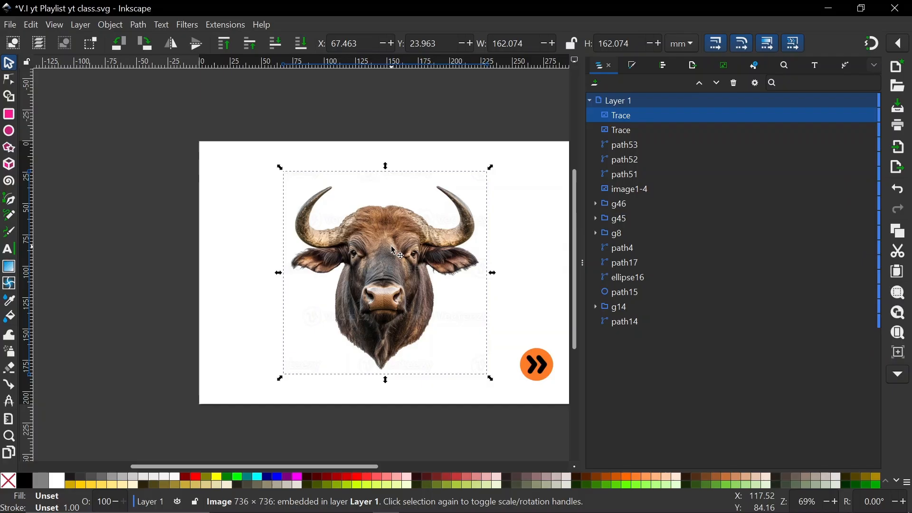
click(393, 247)
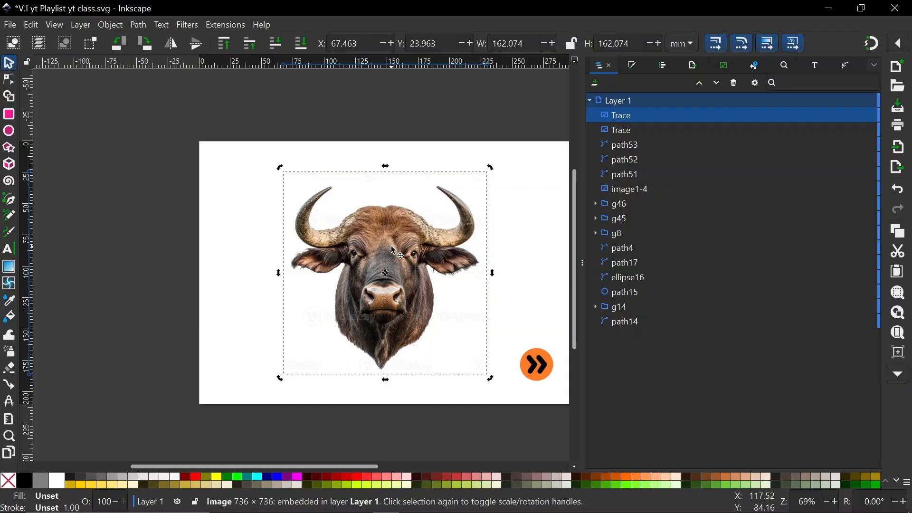
key(shift+Left)
key(shift+Left)
key(shift+Left)
key(shift+Left)
key(shift+Left)
key(shift+Left)
key(shift+Left)
key(shift+Left)
key(shift+Left)
key(shift+Left)
key(shift+Left)
key(shift+Left)
key(shift+Left)
key(shift+Left)
key(shift+Left)
key(shift+Left)
key(shift+Left)
key(shift+Left)
key(shift+Left)
key(shift+Left)
key(shift+Left)
key(shift+Left)
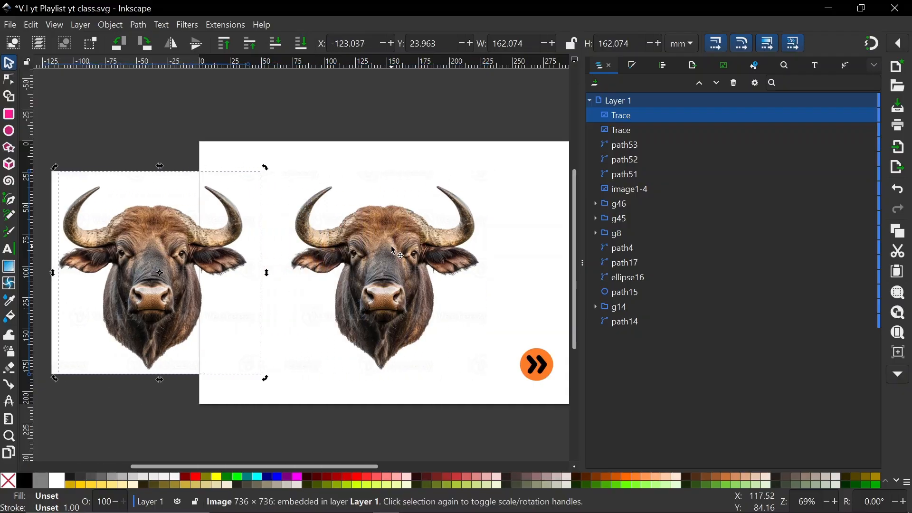
key(shift+Right)
key(shift+Right)
key(shift+Right)
key(shift+Right)
key(shift+Right)
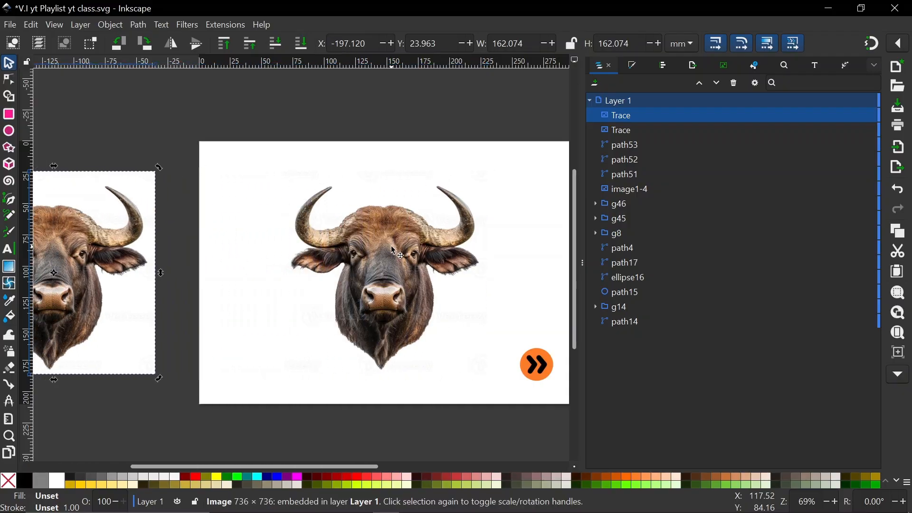
Lock the original Trace image on the page and rename its copy as Trace duplicate
click(393, 251)
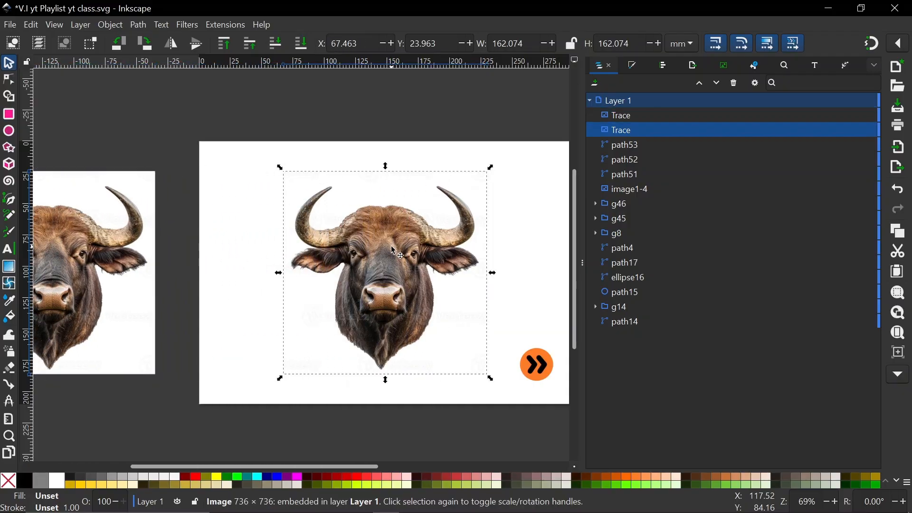
click(871, 128)
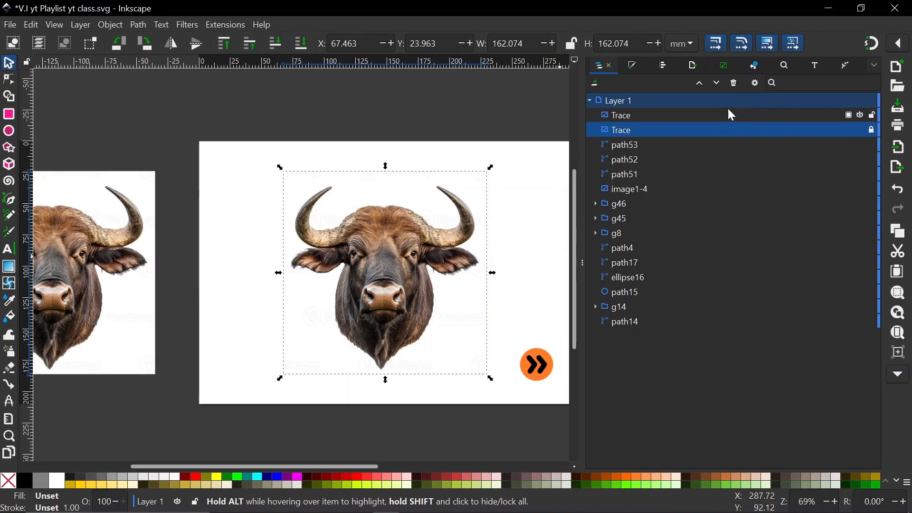
click(690, 115)
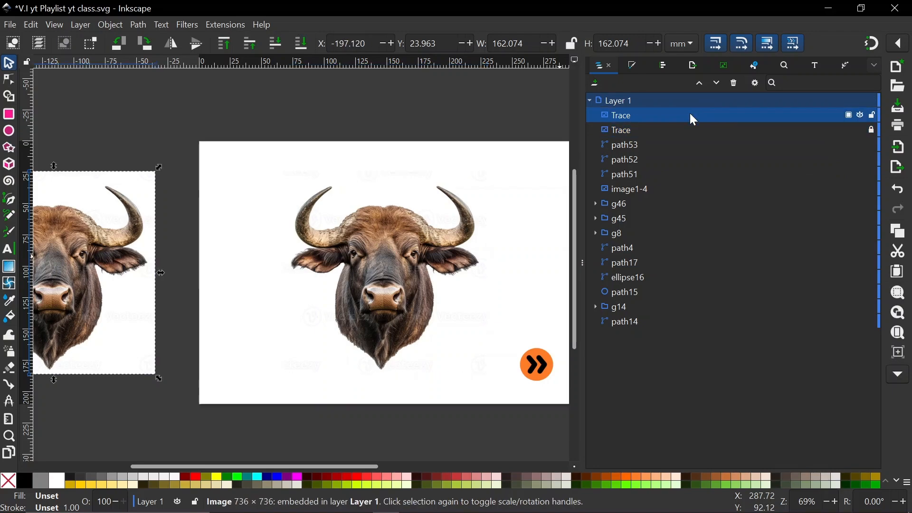
double_click(622, 115)
click(631, 115)
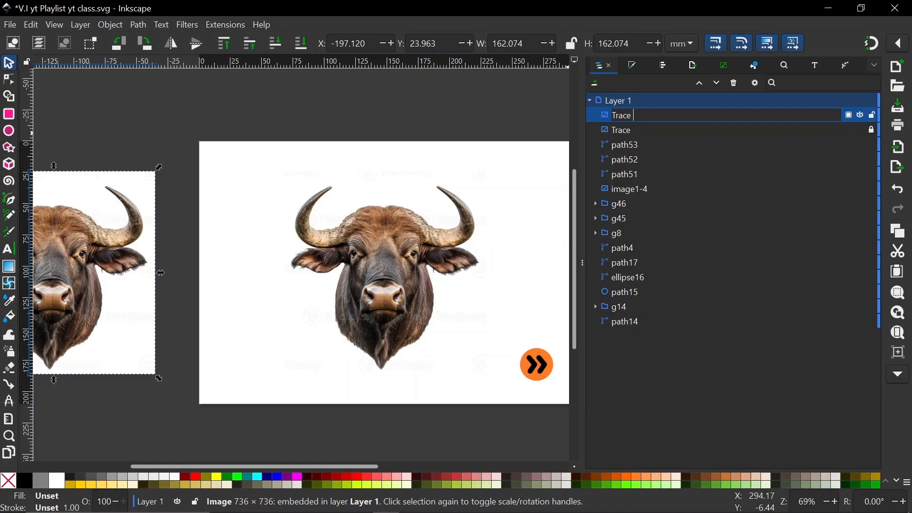
text(duplicate)
Lower the opacity of the locked Trace image to 83.6% and deselect it
click(629, 130)
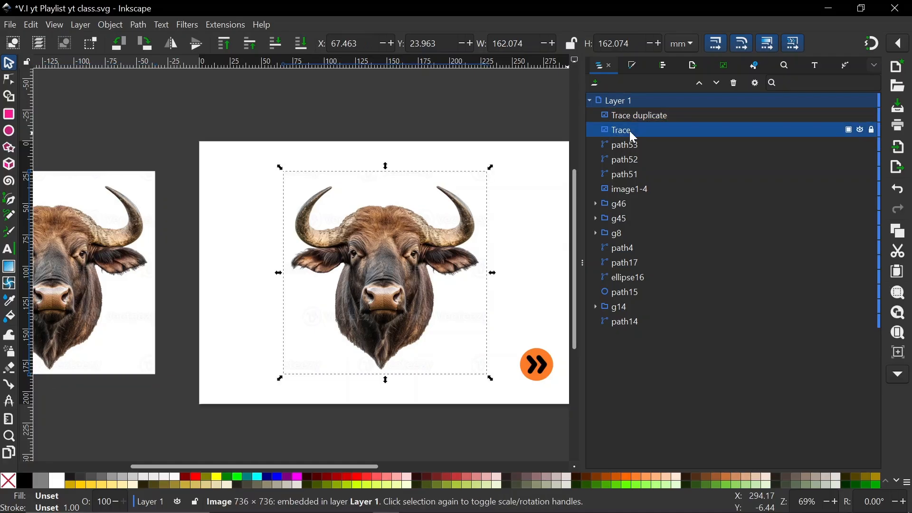
click(850, 132)
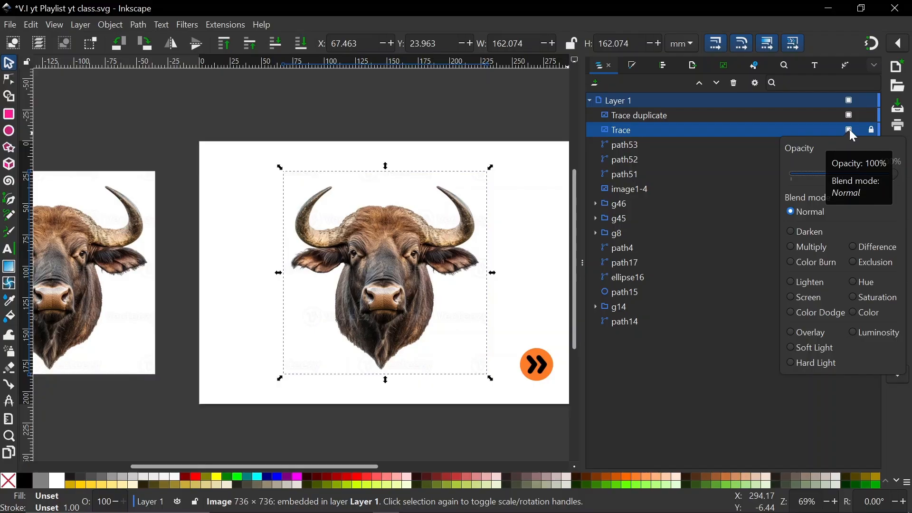
drag(895, 180, 876, 178)
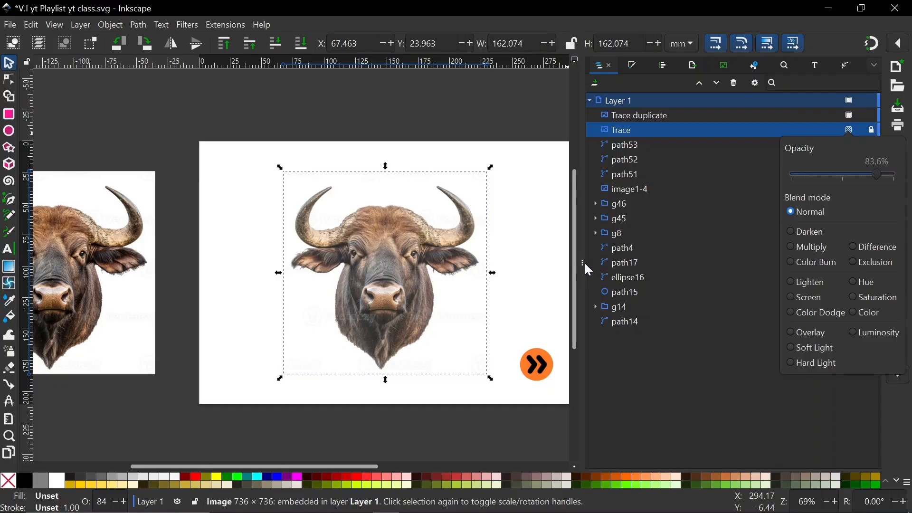
click(546, 276)
click(546, 275)
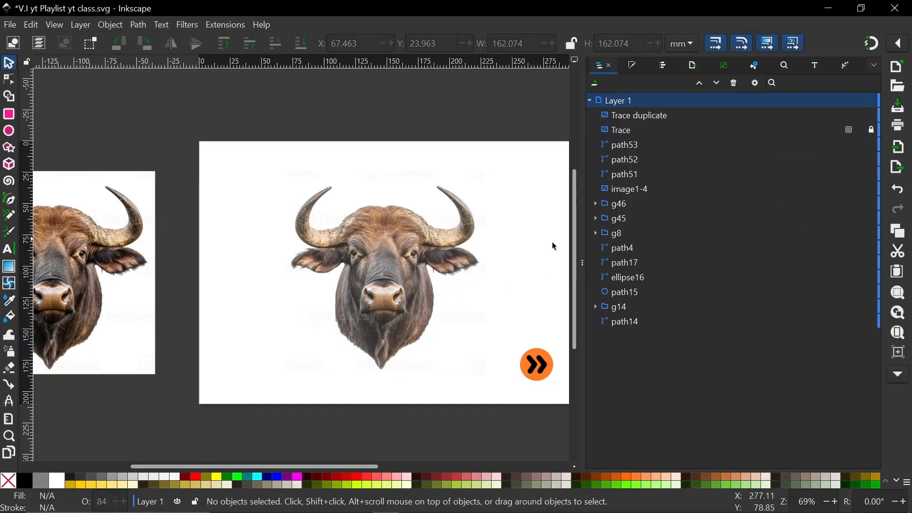
click(579, 261)
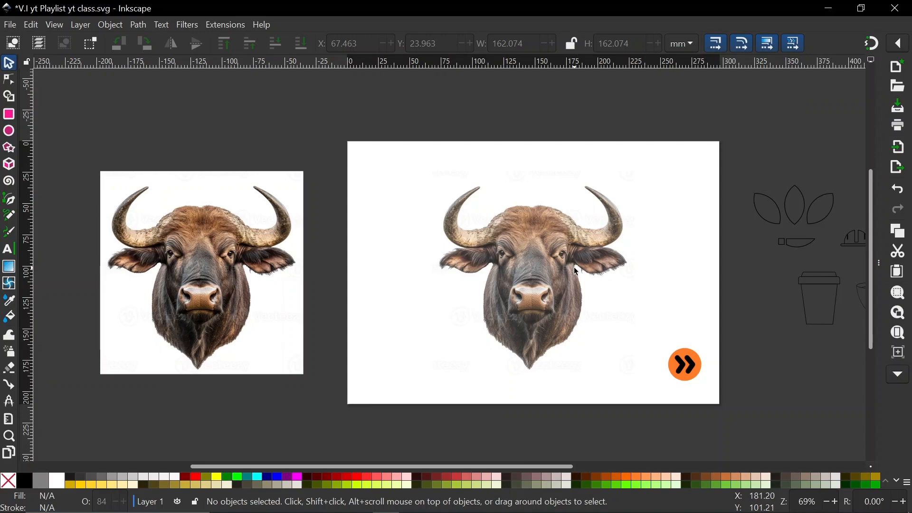
Activate the Pen tool and place a horizontal guide level with the tips of the buffalo's horns
scroll(574, 268, up, 2)
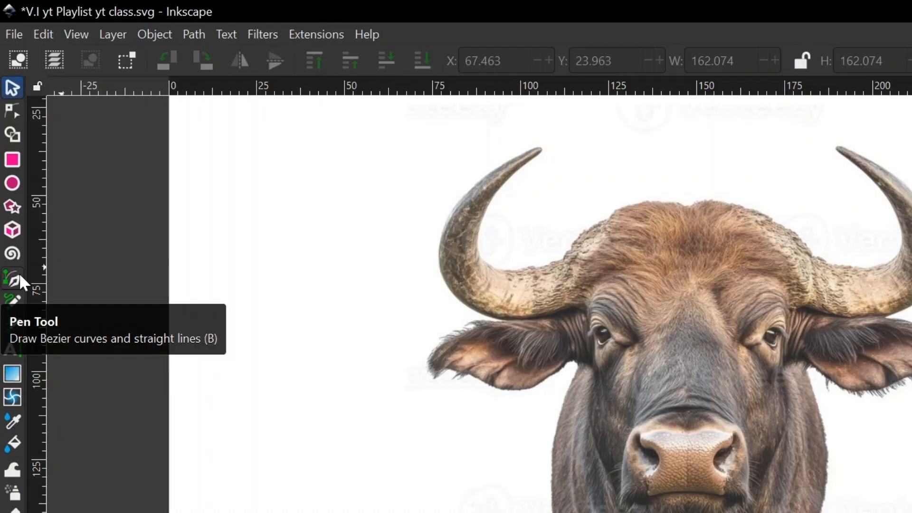
click(19, 274)
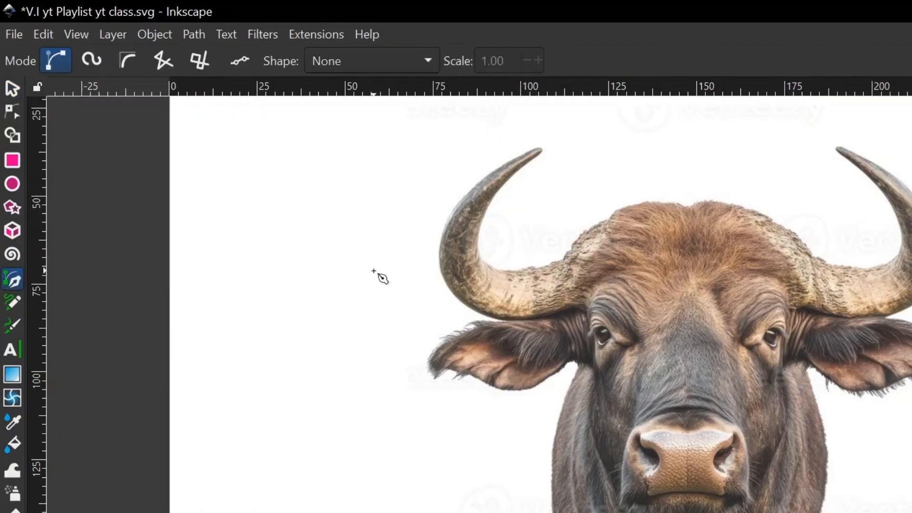
scroll(377, 276, down, 4)
scroll(479, 286, up, 3)
scroll(480, 285, up, 3)
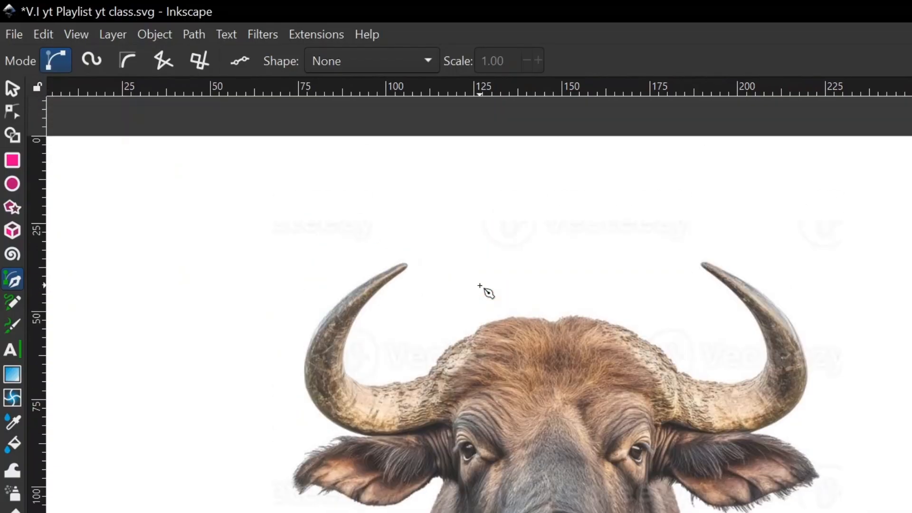
scroll(517, 315, up, 2)
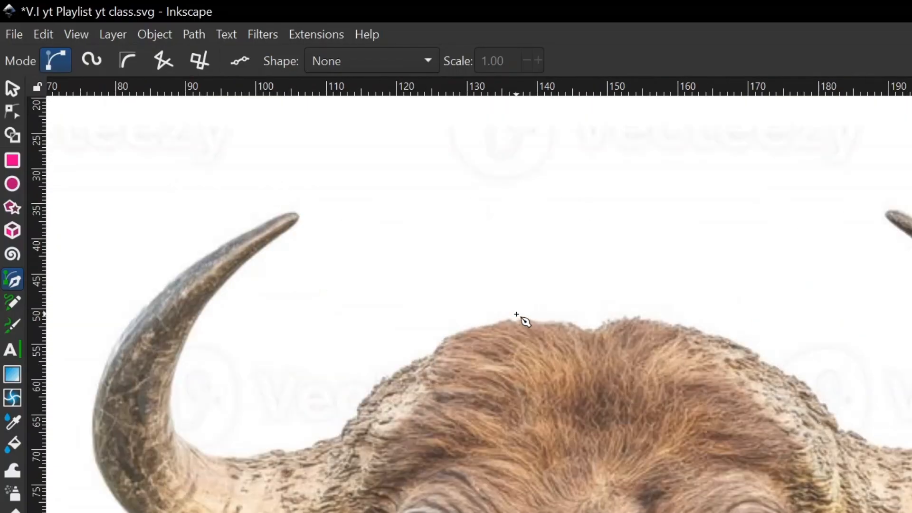
scroll(516, 314, down, 4)
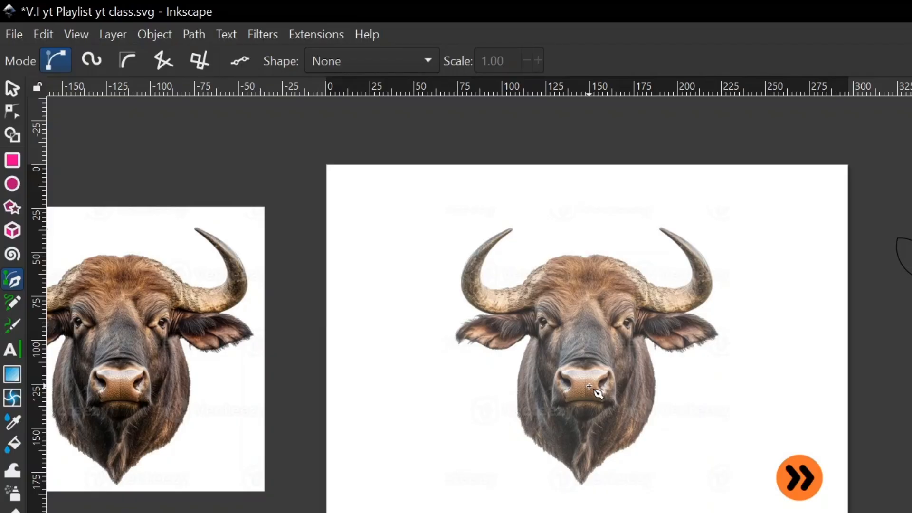
scroll(584, 260, up, 6)
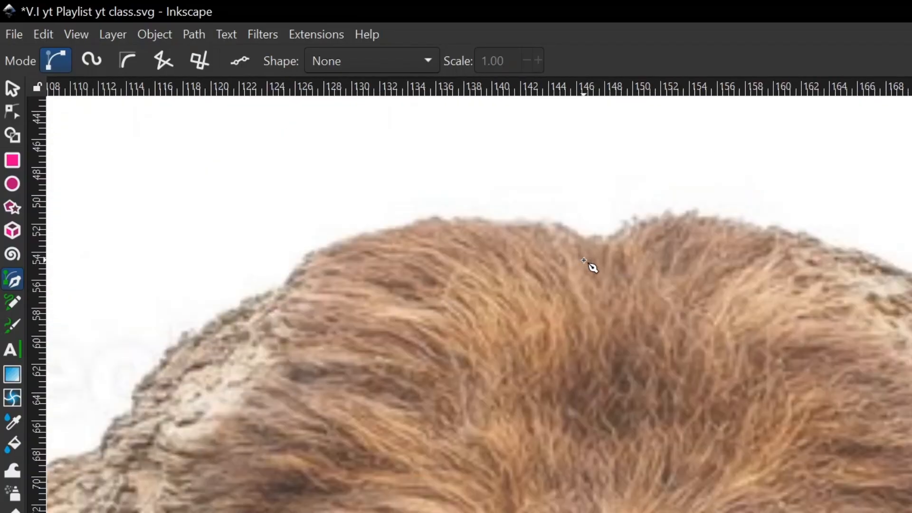
scroll(584, 260, down, 7)
scroll(584, 260, up, 6)
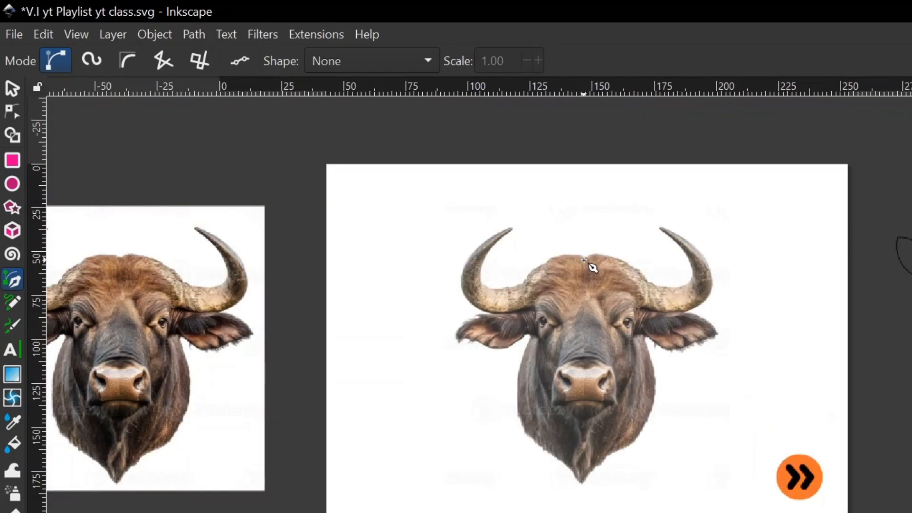
scroll(592, 267, down, 4)
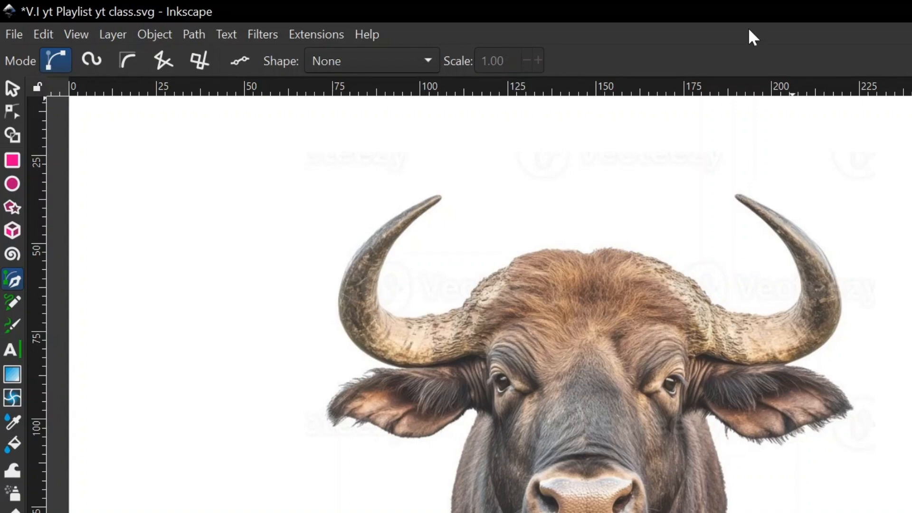
mouse_move(710, 197)
mouse_down()
mouse_move(711, 211)
mouse_move(711, 195)
mouse_up()
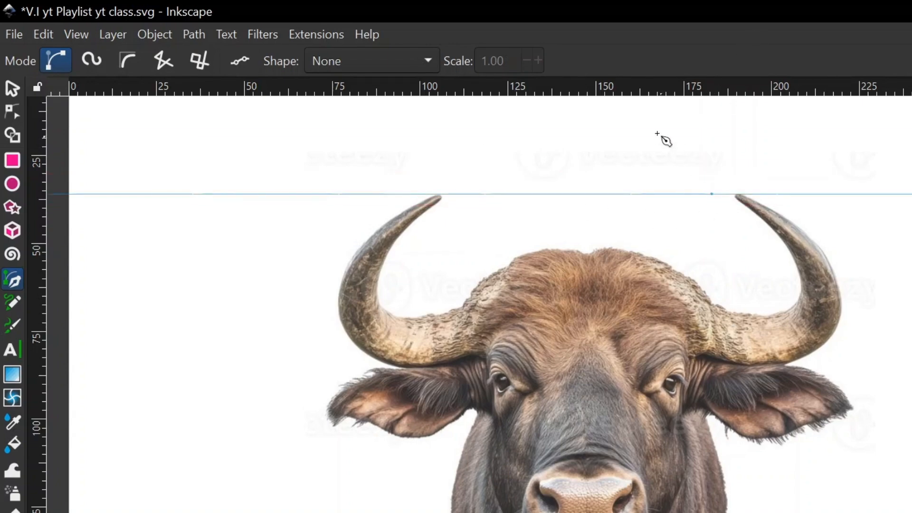
Place a second horizontal guide near the top of the page, above the horn-tip guide
drag(649, 92, 631, 113)
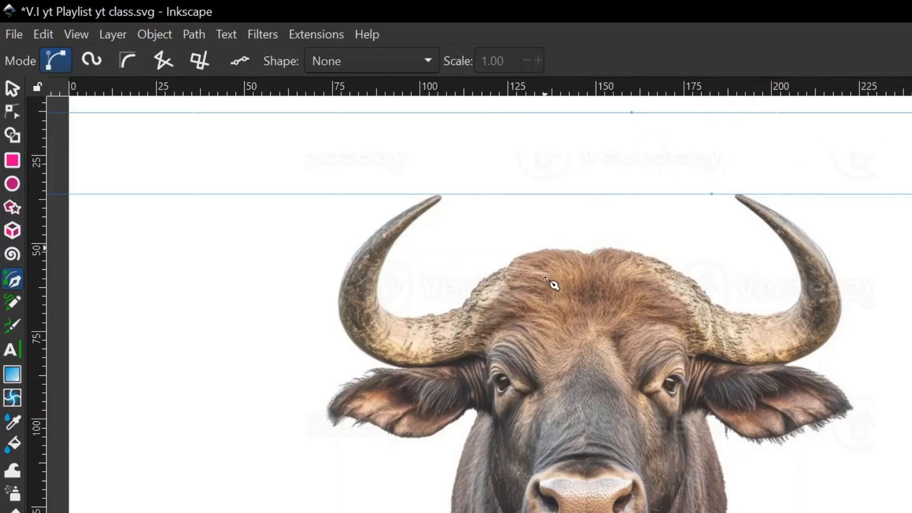
scroll(544, 278, up, 4)
scroll(706, 236, down, 1)
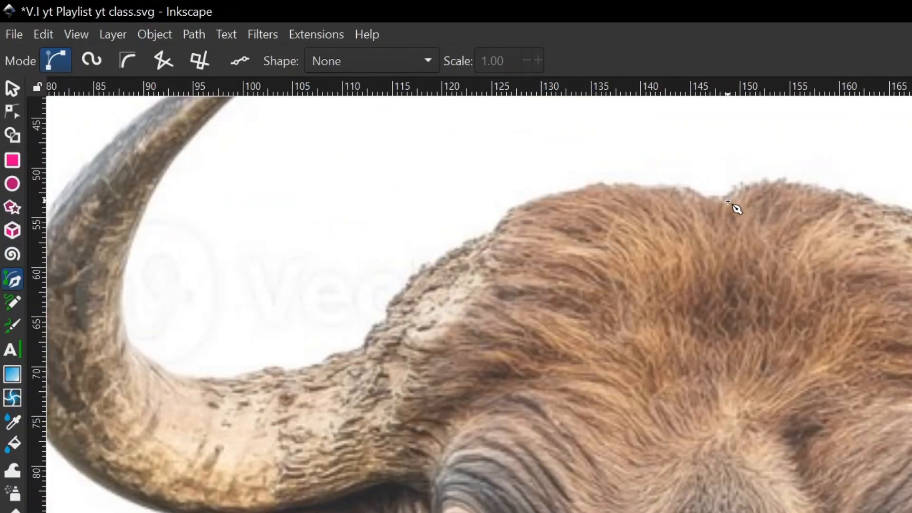
click(715, 197)
double_click(576, 189)
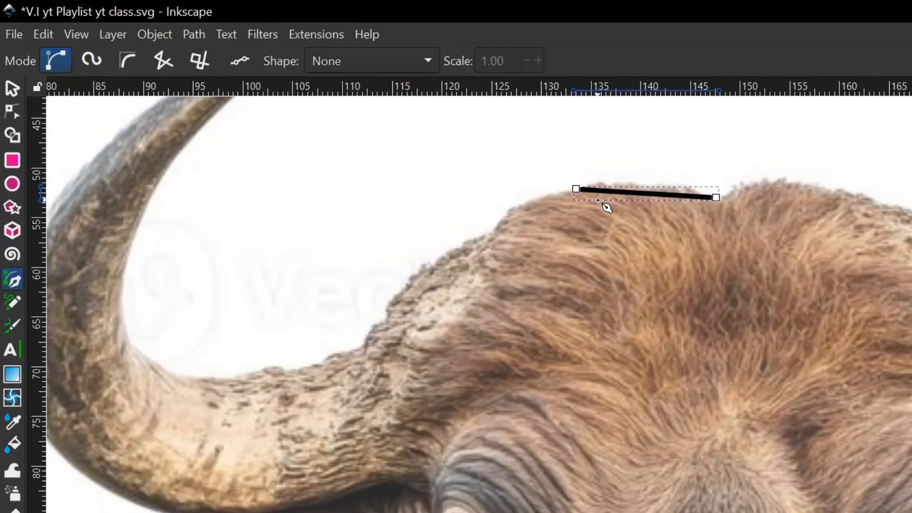
key(ctrl+z)
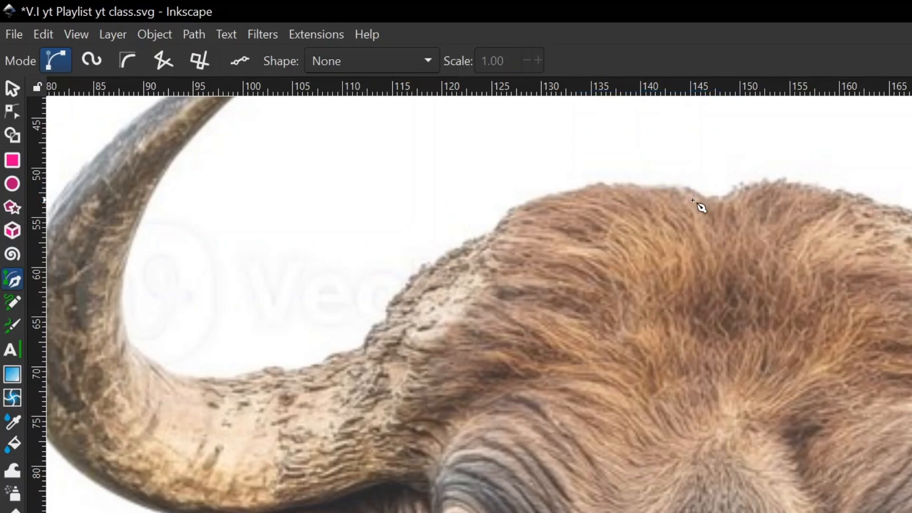
Trace the left half of the hairy forehead with a curved Pen path from the central dip to the start of the horn base
click(715, 200)
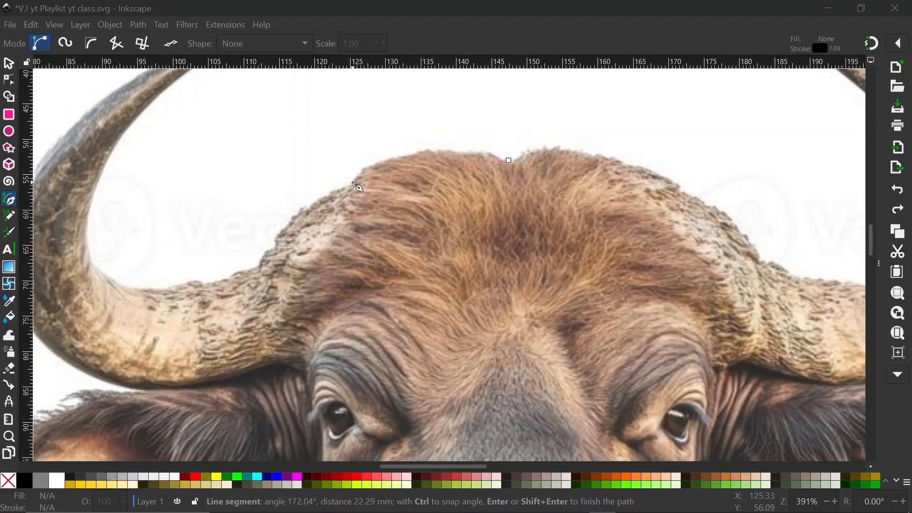
scroll(357, 187, up, 2)
scroll(403, 197, right, 5)
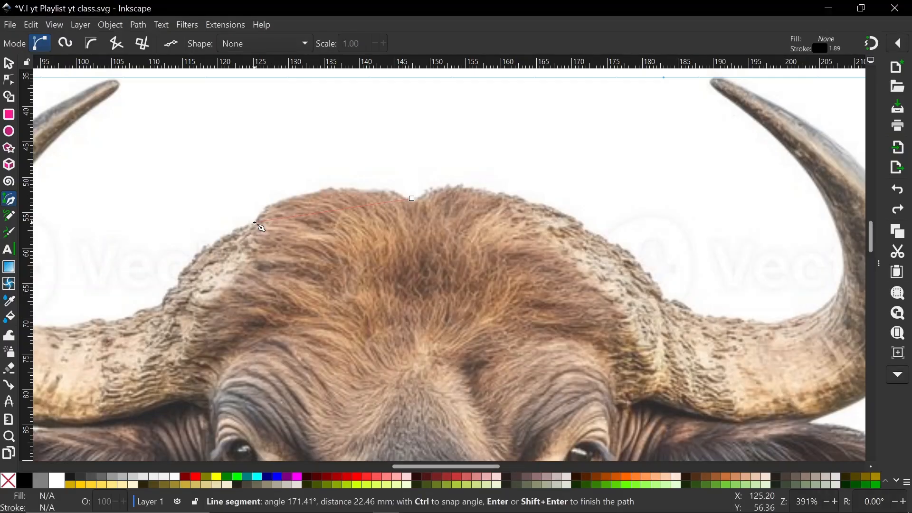
drag(255, 223, 206, 278)
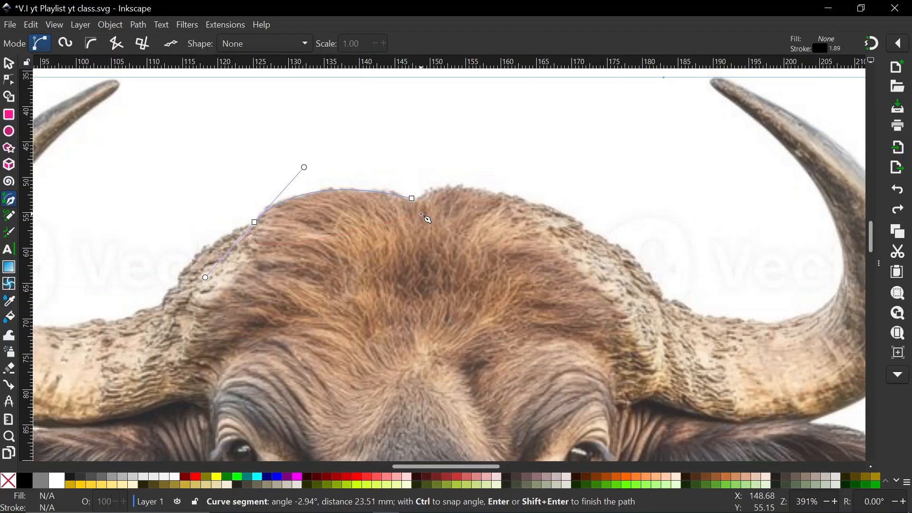
key(Return)
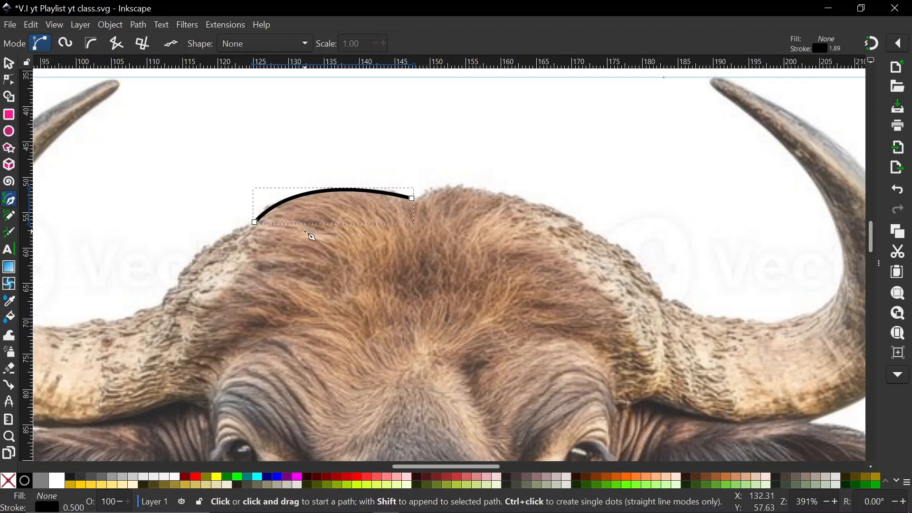
Extend the forehead path with a curve along the rough upper base of the left horn, down to its bend
scroll(309, 234, left, 8)
scroll(397, 242, down, 4)
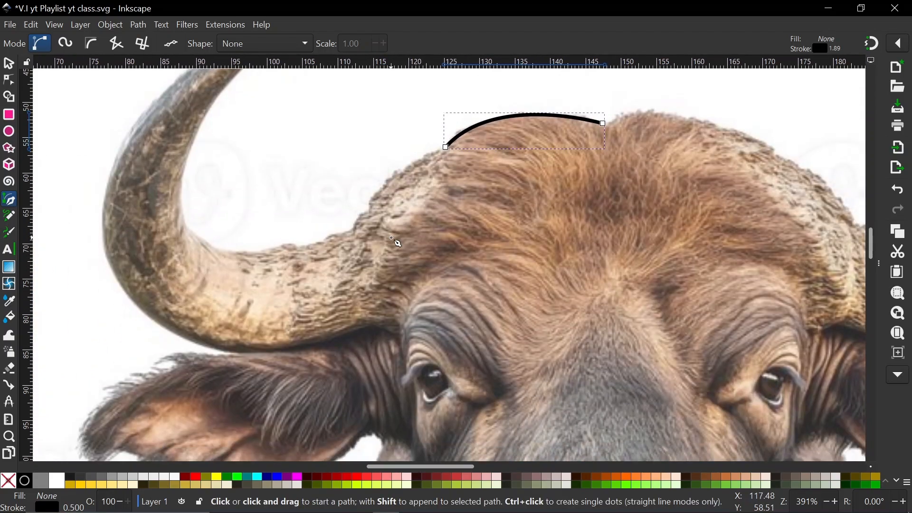
scroll(397, 242, up, 3)
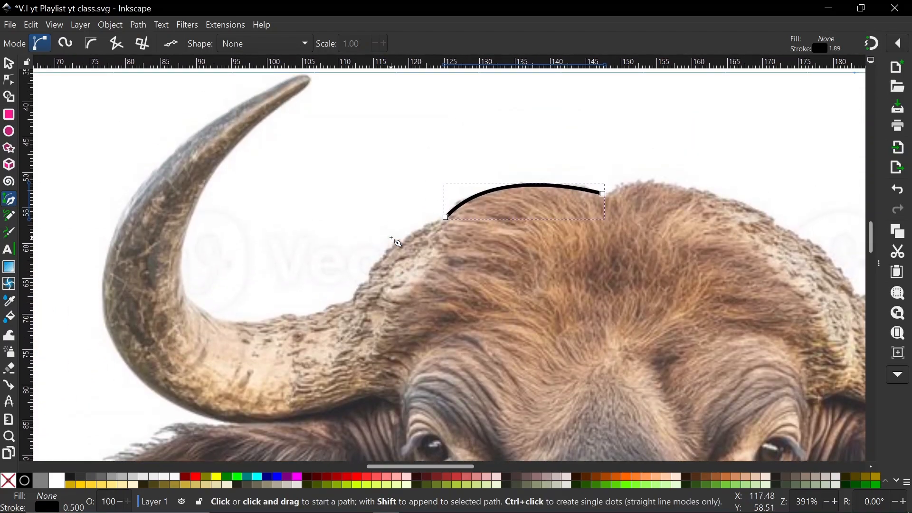
click(447, 219)
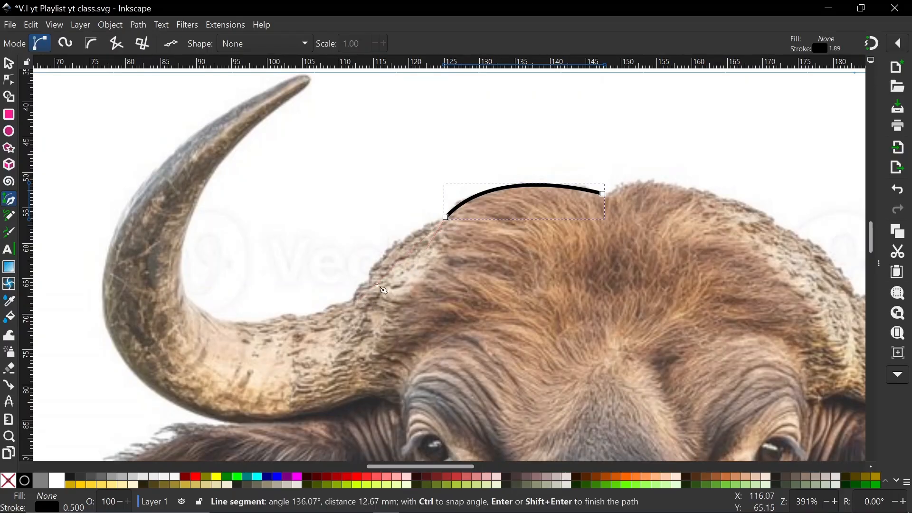
mouse_move(355, 300)
mouse_down()
mouse_move(352, 352)
mouse_move(343, 344)
mouse_move(338, 357)
mouse_up()
key(Return)
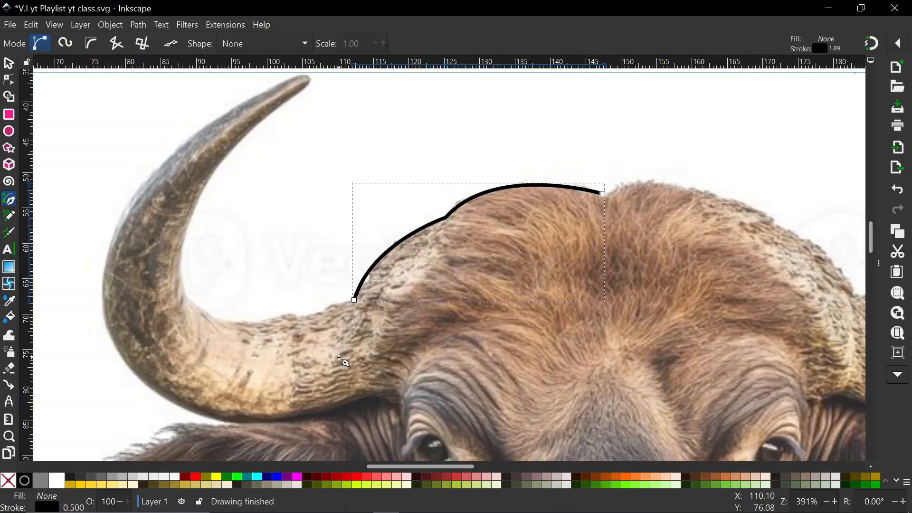
Continue the path with curved segments along the inner edge of the left horn up to its tip
click(355, 301)
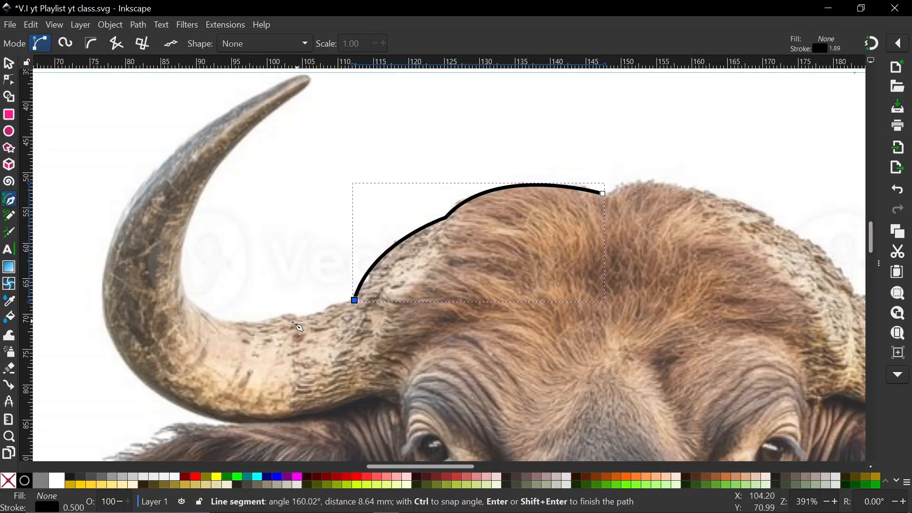
scroll(294, 326, left, 4)
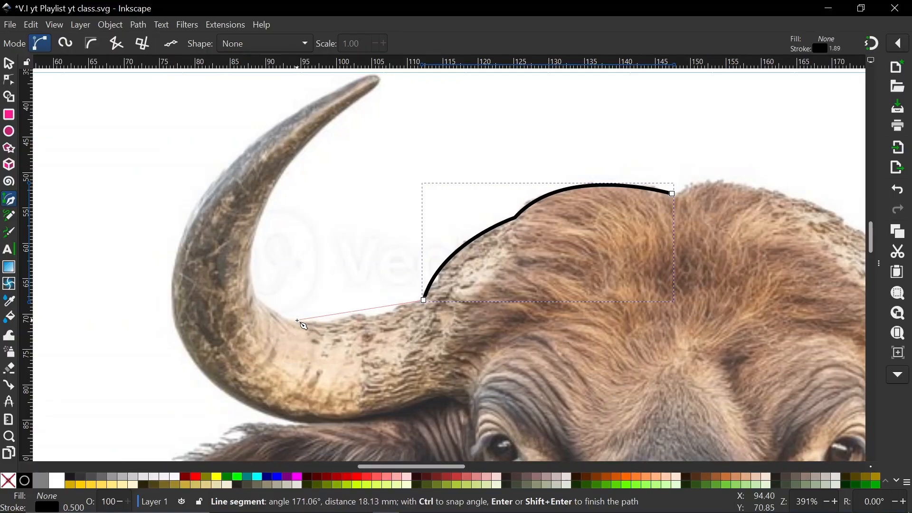
drag(296, 321, 247, 256)
drag(260, 218, 281, 211)
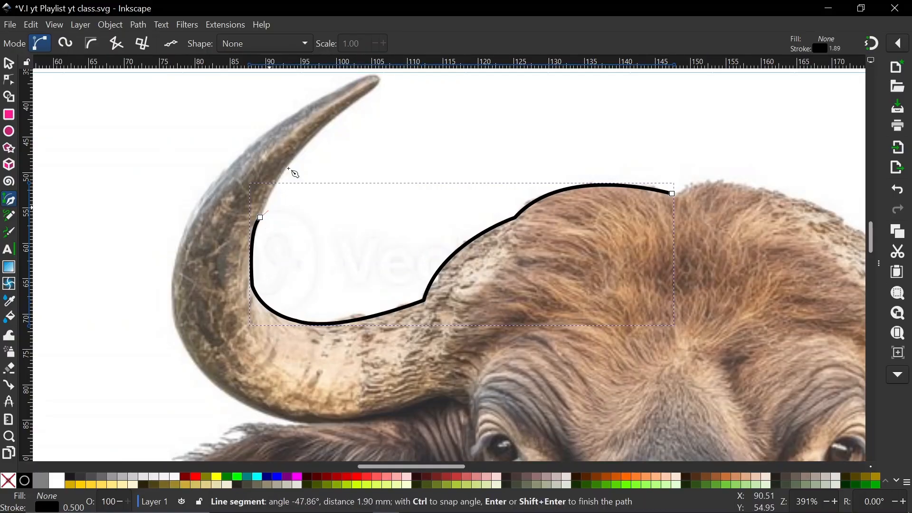
drag(310, 142, 335, 141)
scroll(377, 129, up, 1)
drag(377, 99, 389, 99)
key(Return)
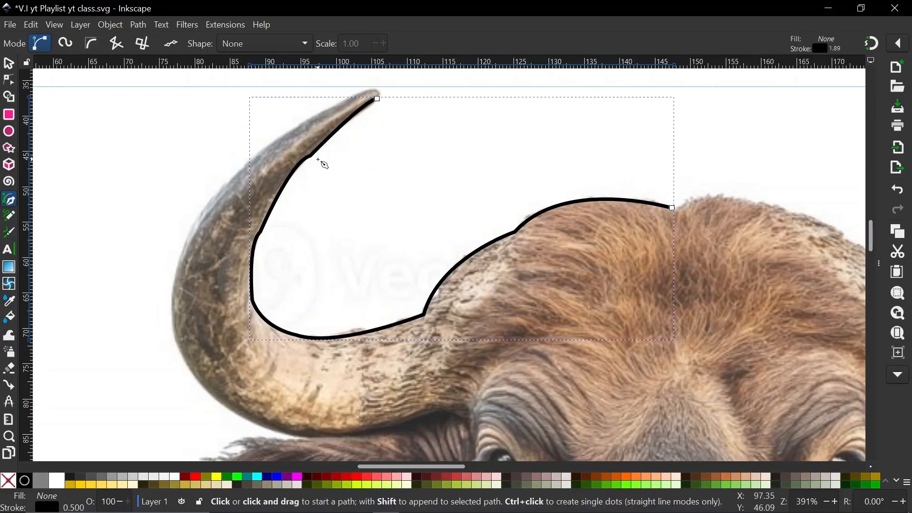
Delete two surplus nodes from the horn's inner edge and adjust the neighbouring handles so the curve fits the horn smoothly
key(n)
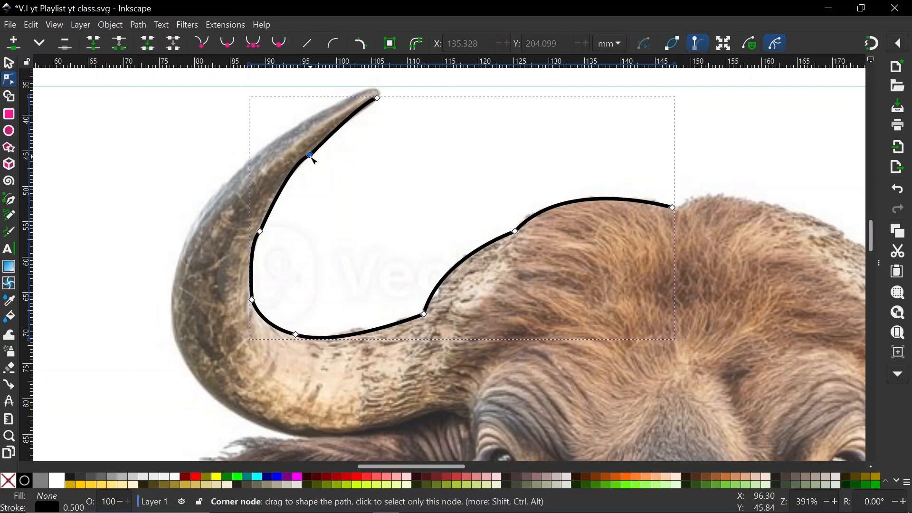
click(311, 156)
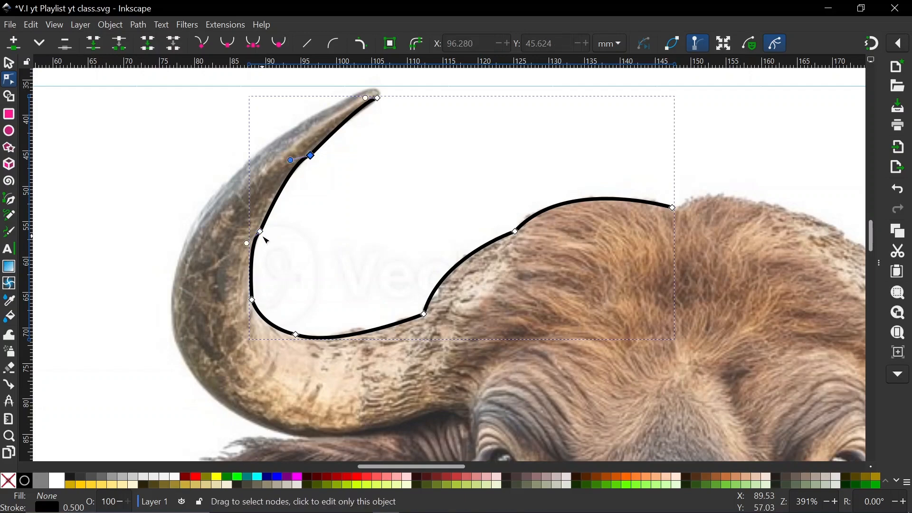
key(Delete)
drag(324, 116, 332, 123)
click(252, 300)
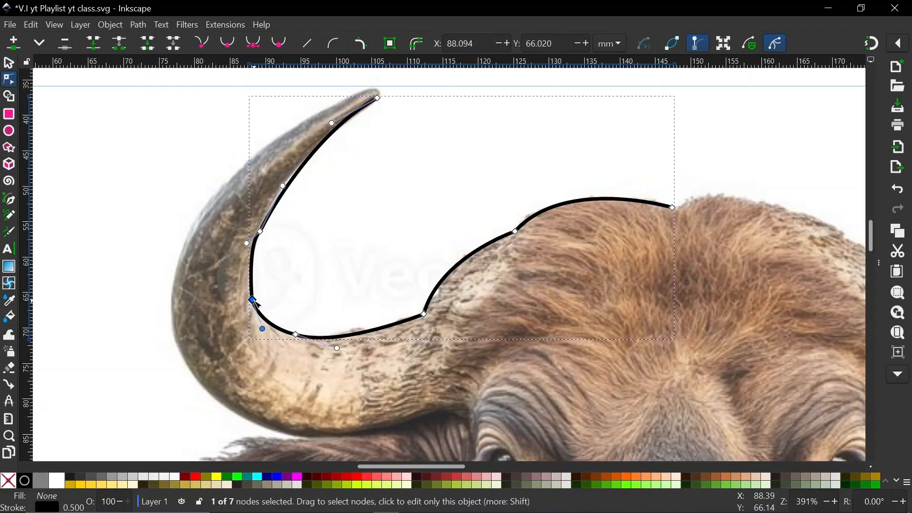
key(Delete)
click(254, 237)
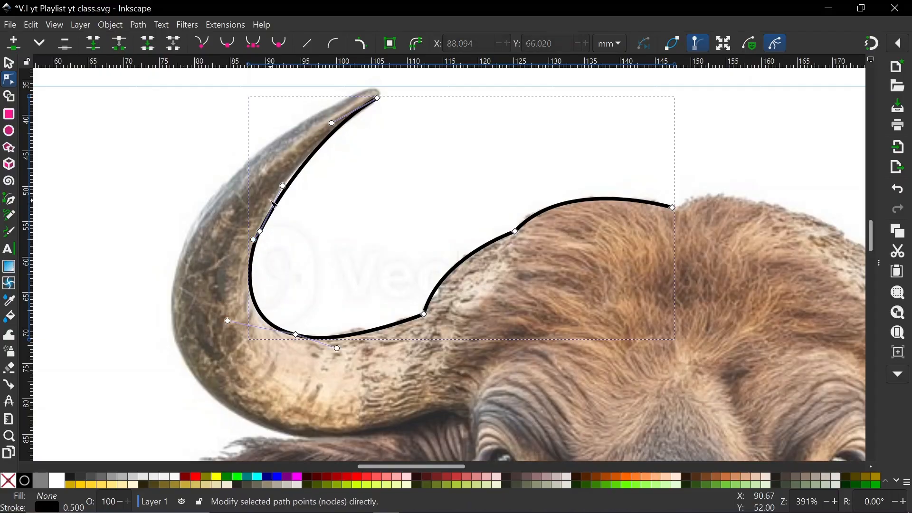
drag(283, 186, 284, 186)
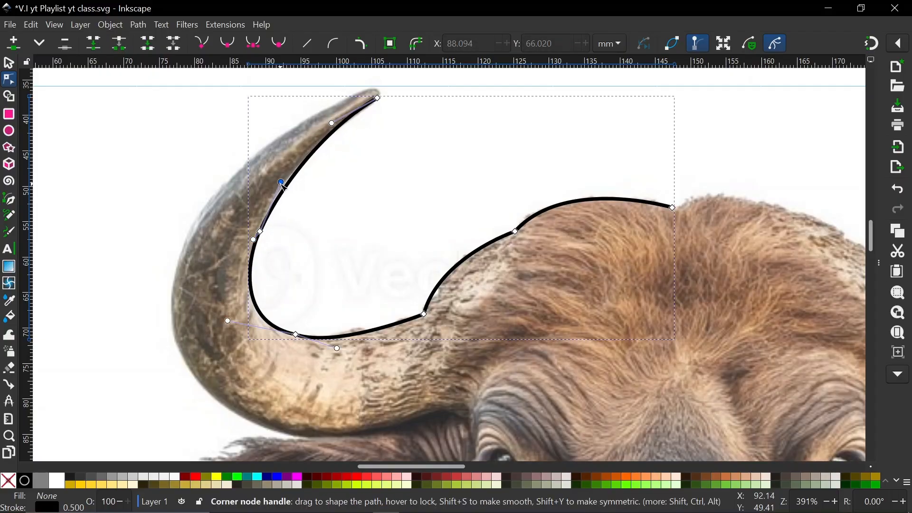
Extend the path with the Pen tool in a rounded curve over the tip of the left horn
scroll(342, 175, up, 3)
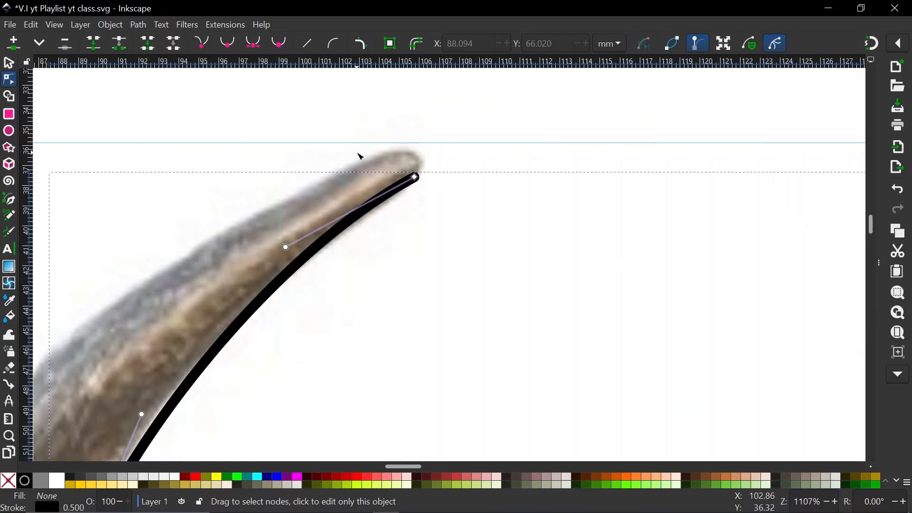
key(b)
click(416, 178)
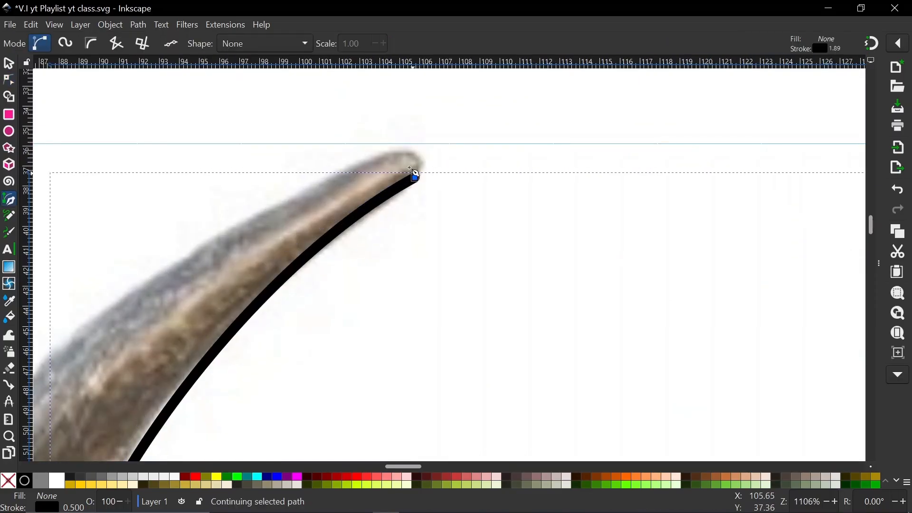
drag(390, 153, 336, 156)
key(Return)
scroll(409, 161, left, 8)
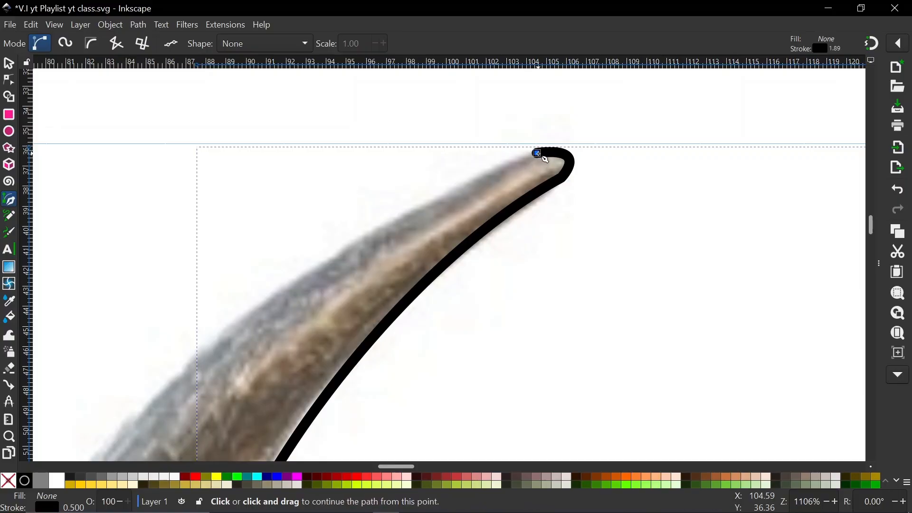
Continue the path from the tip down the outer edge of the left horn with curved segments
click(538, 153)
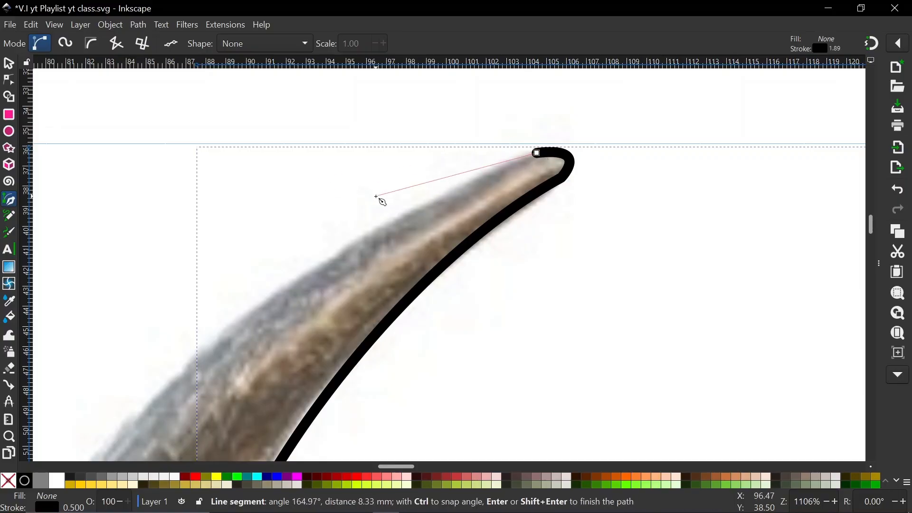
scroll(376, 197, down, 3)
scroll(376, 197, down, 2)
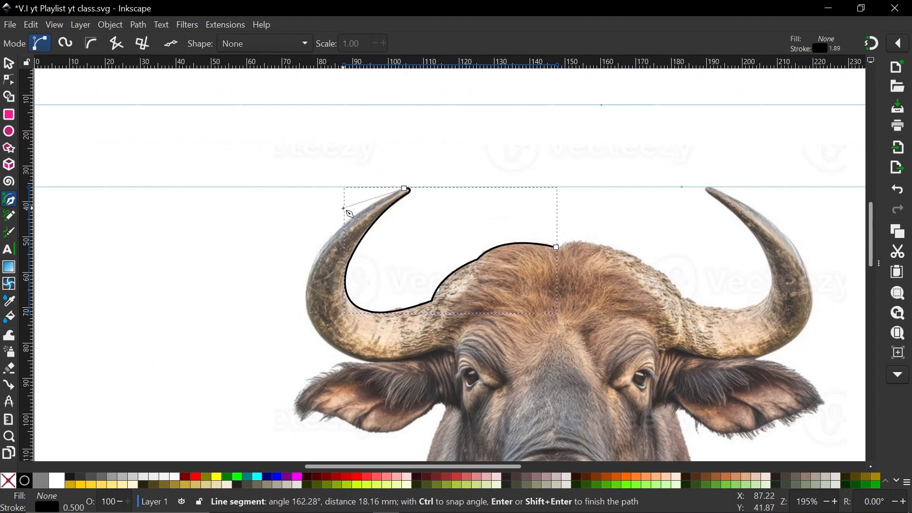
scroll(344, 209, up, 1)
scroll(344, 208, up, 3)
drag(371, 211, 293, 276)
scroll(309, 270, down, 1)
scroll(293, 277, down, 3)
click(320, 151)
drag(285, 322, 309, 396)
Trace the underside of the left horn to its base and add a short segment ending beside the eye
scroll(309, 396, down, 5)
click(285, 195)
drag(390, 312, 490, 279)
scroll(430, 326, right, 4)
scroll(487, 319, right, 4)
click(335, 334)
click(472, 298)
drag(513, 313, 523, 313)
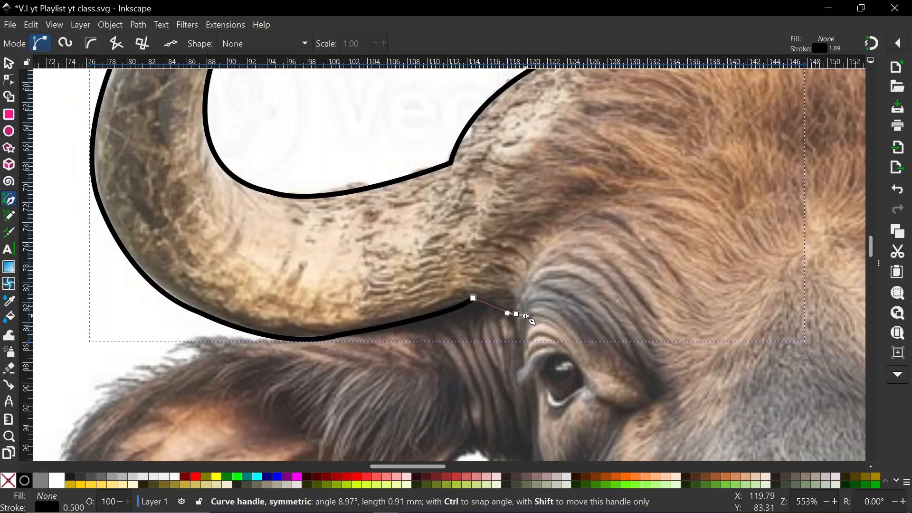
Duplicate the traced left horn outline, flip the copy horizontally and deselect it
scroll(370, 318, down, 5)
click(10, 63)
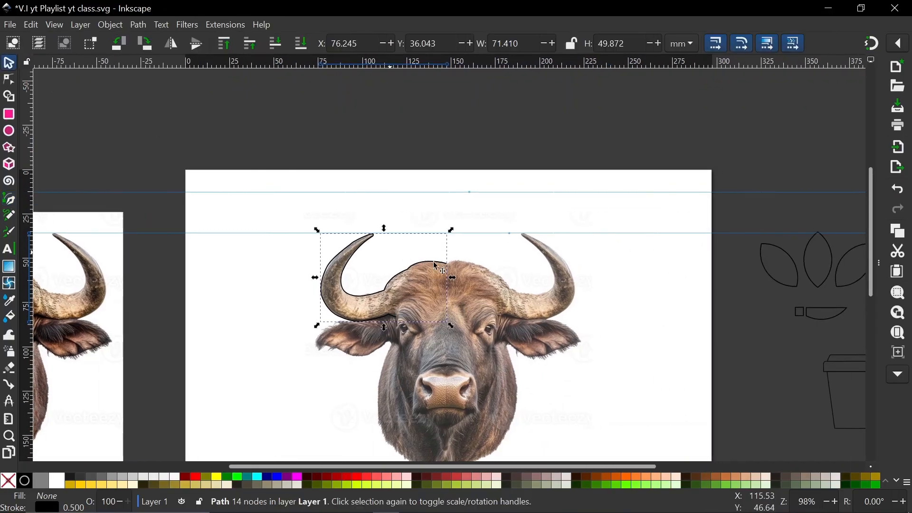
scroll(441, 269, up, 1)
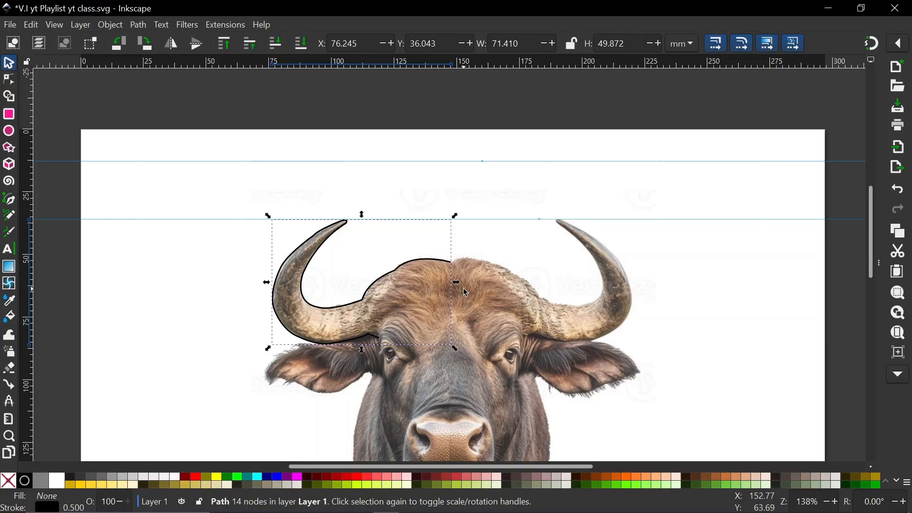
key(ctrl+d)
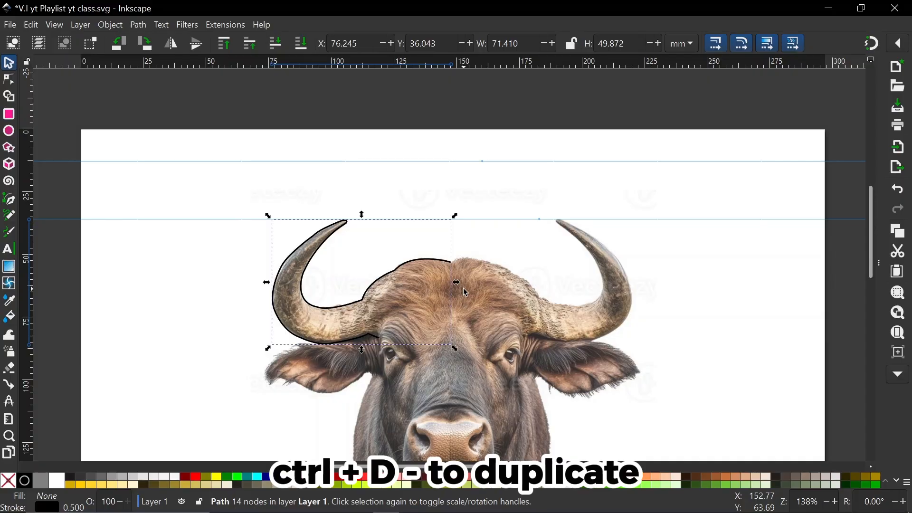
drag(879, 264, 584, 263)
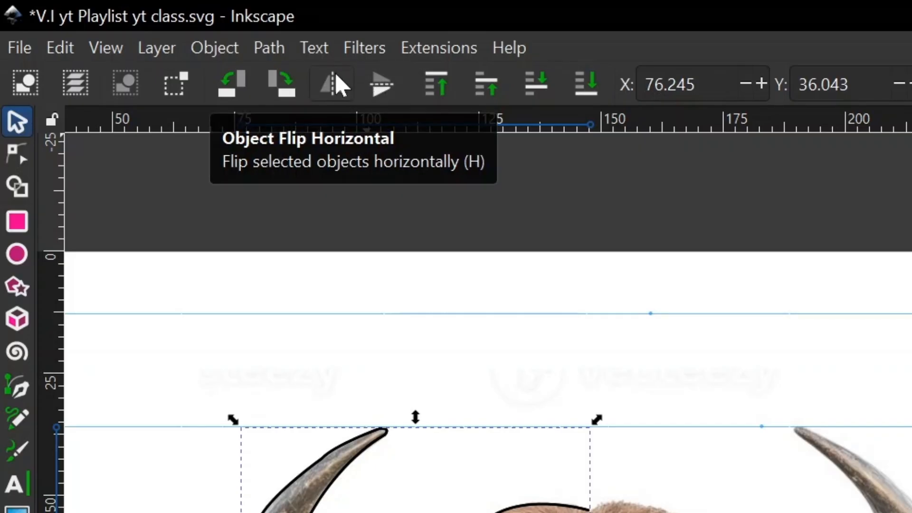
click(338, 89)
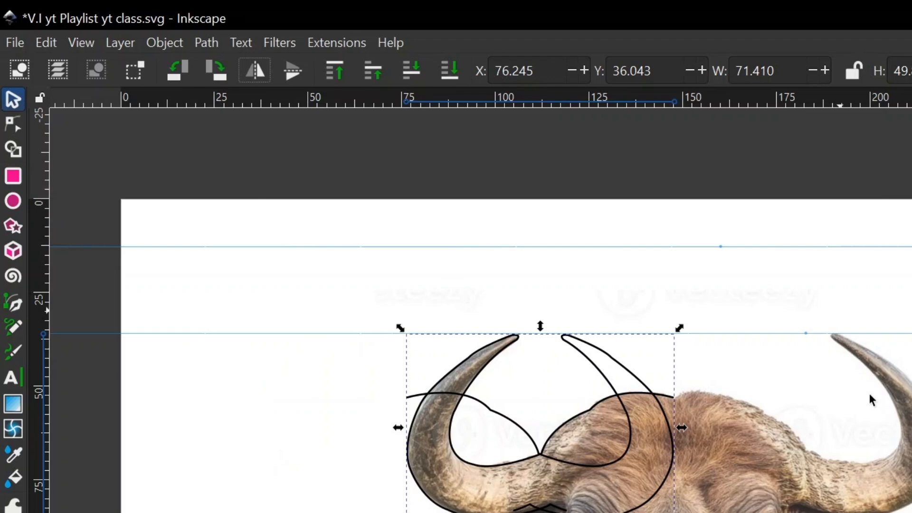
key(Escape)
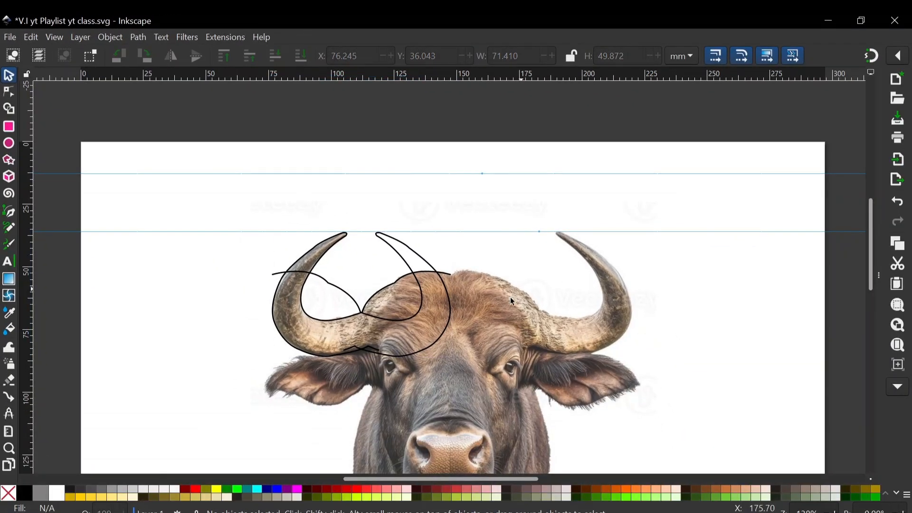
Move the flipped outline copy right over the other horn, to an X position of 150.329 mm
click(412, 267)
key(shift+Right)
key(shift+Right)
key(shift+Right)
key(shift+Right)
key(shift+Right)
key(shift+Right)
key(shift+Right)
key(shift+Right)
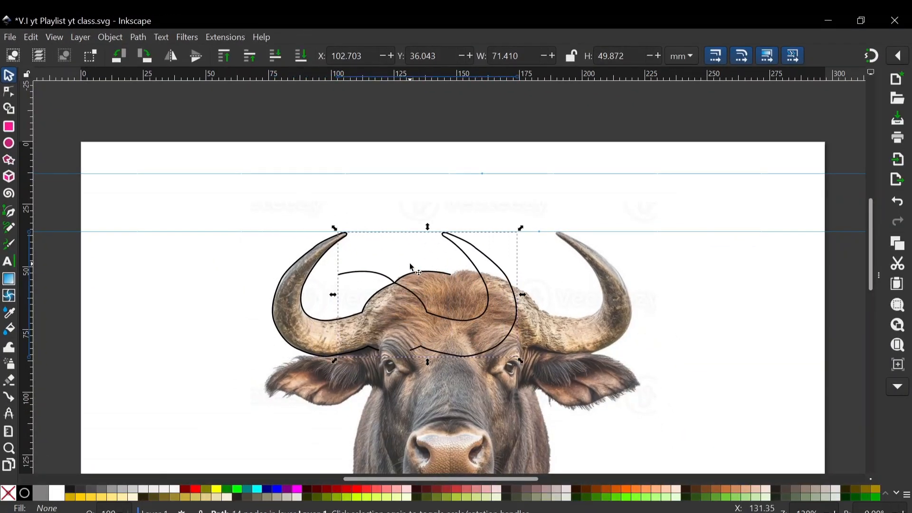
key(shift+Right)
key(shift+Right)
key(shift+Right)
key(shift+Right)
key(shift+Right)
key(shift+Right)
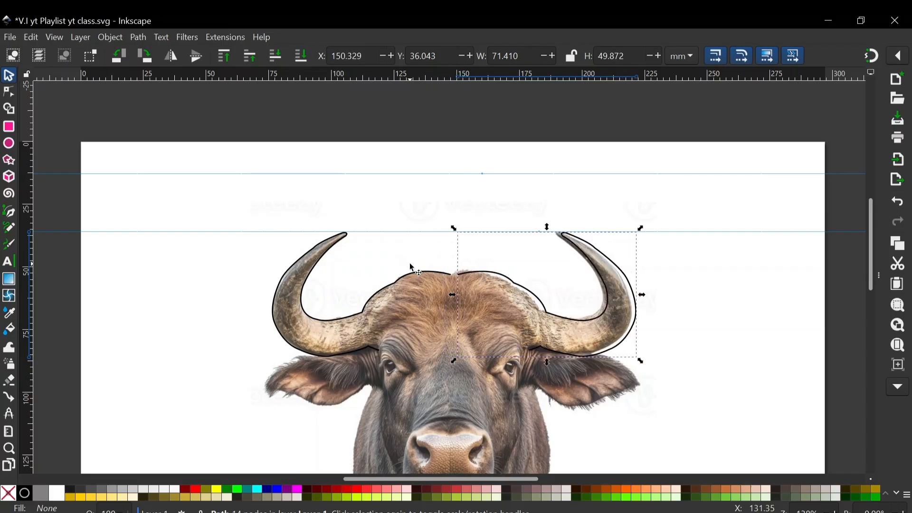
Nudge the mirrored horn outline left to an X position of 148.212 mm
key(Left)
key(Left)
key(Left)
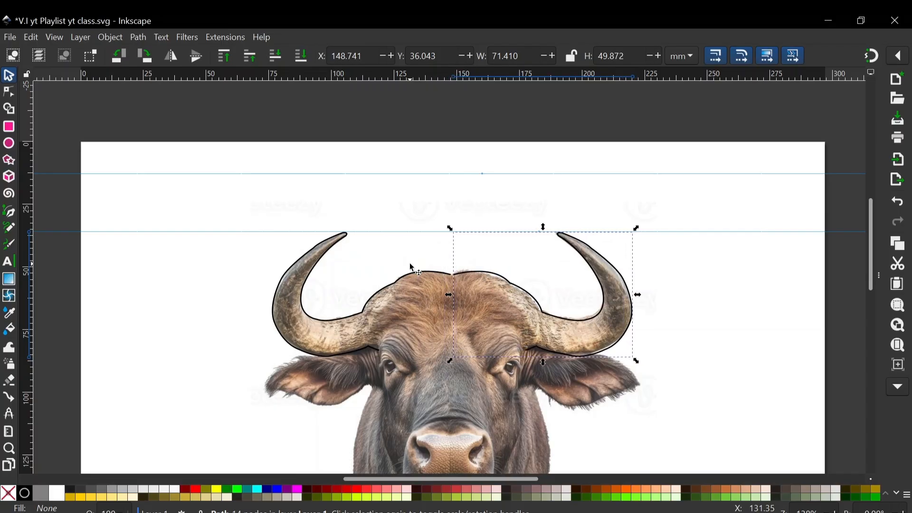
key(Left)
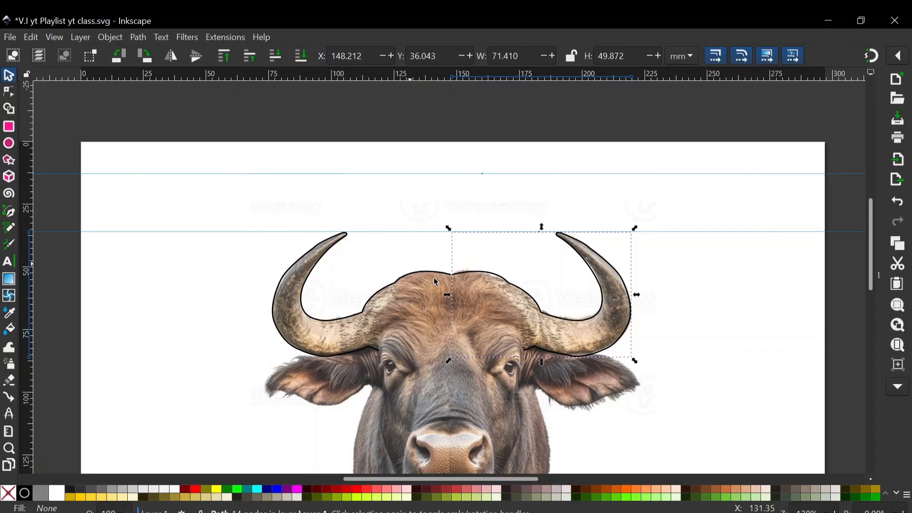
Move the two facing end nodes at the middle of the forehead almost together, with the right one at X 148.178 mm
scroll(454, 277, up, 6)
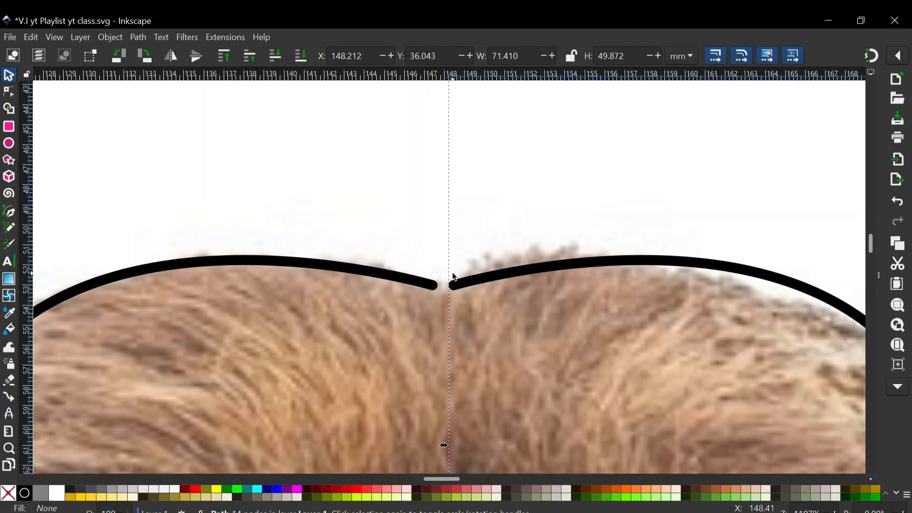
key(n)
click(454, 284)
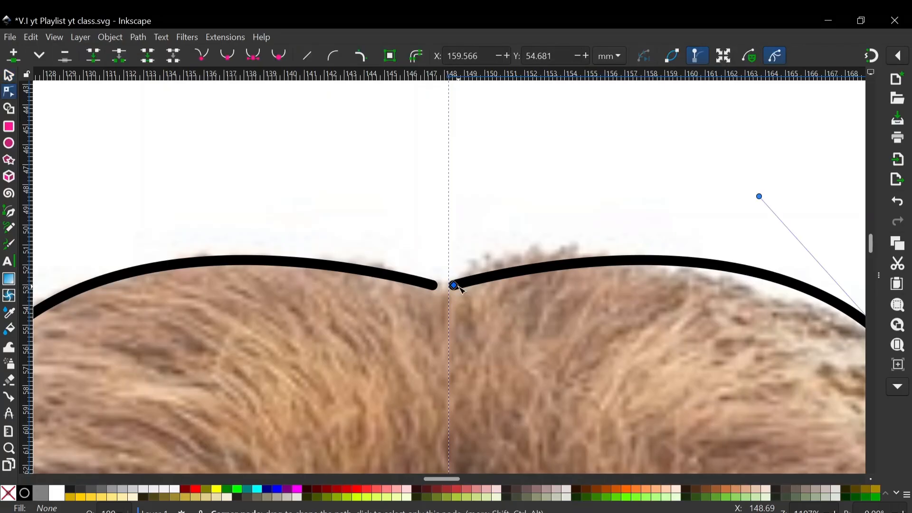
shift+click(406, 284)
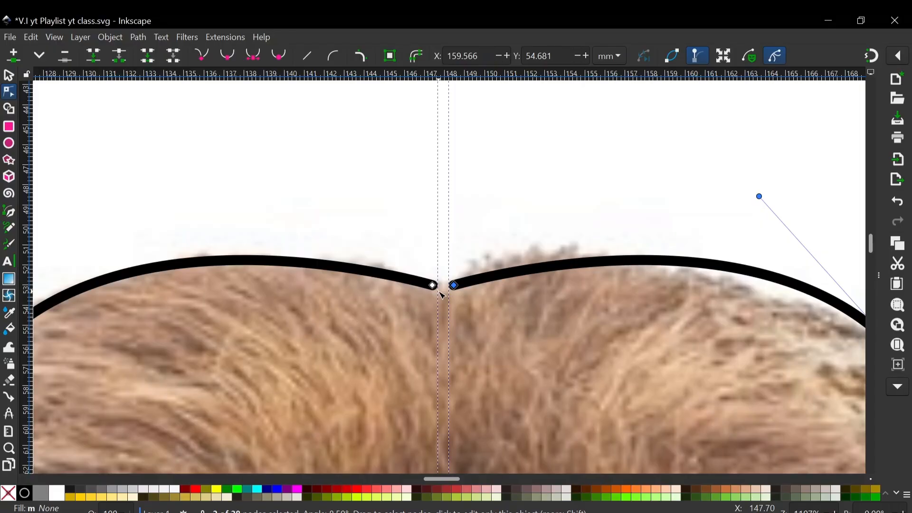
shift+click(433, 285)
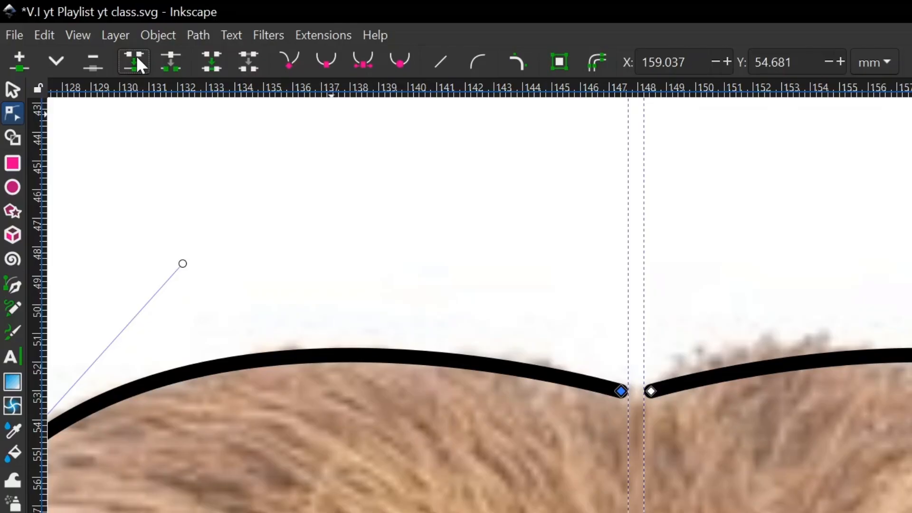
scroll(619, 392, down, 6)
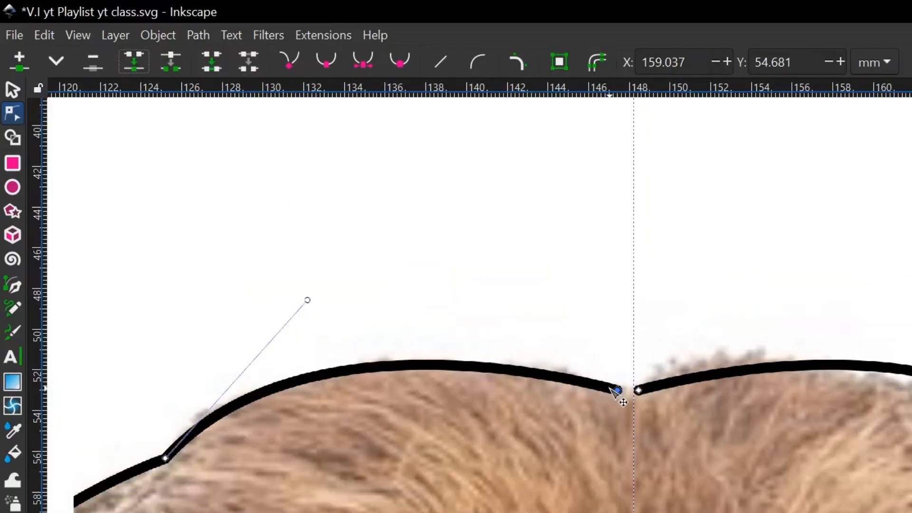
scroll(622, 401, up, 6)
scroll(619, 401, up, 2)
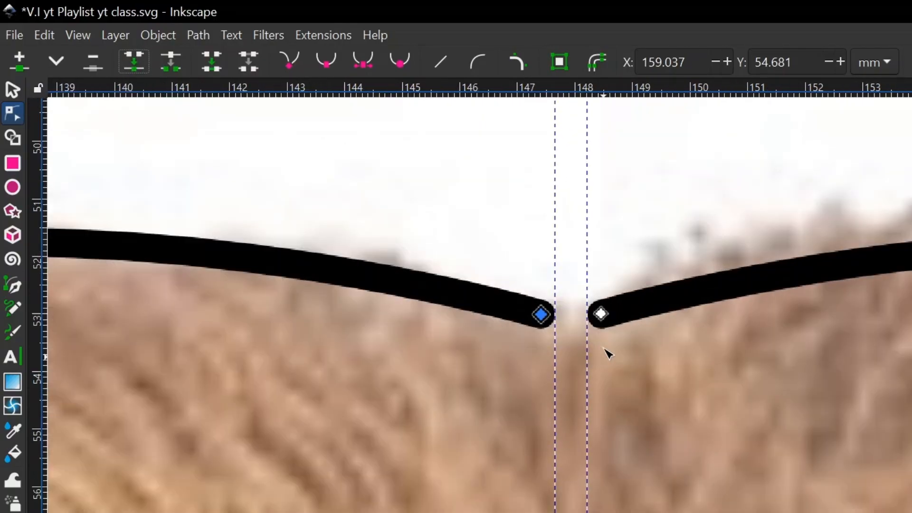
shift+click(602, 315)
drag(593, 315, 585, 317)
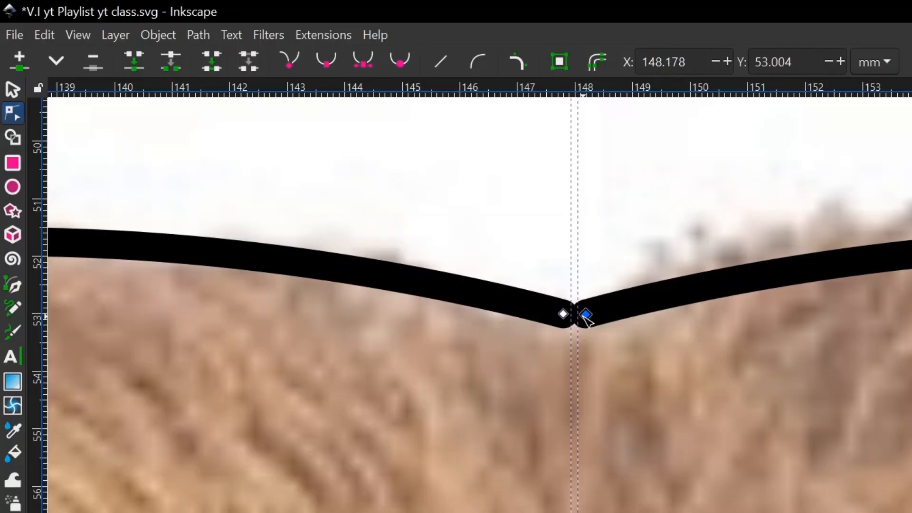
Select both end nodes at the forehead centre, join them into one node and clear the node selection
click(563, 314)
drag(531, 278, 630, 350)
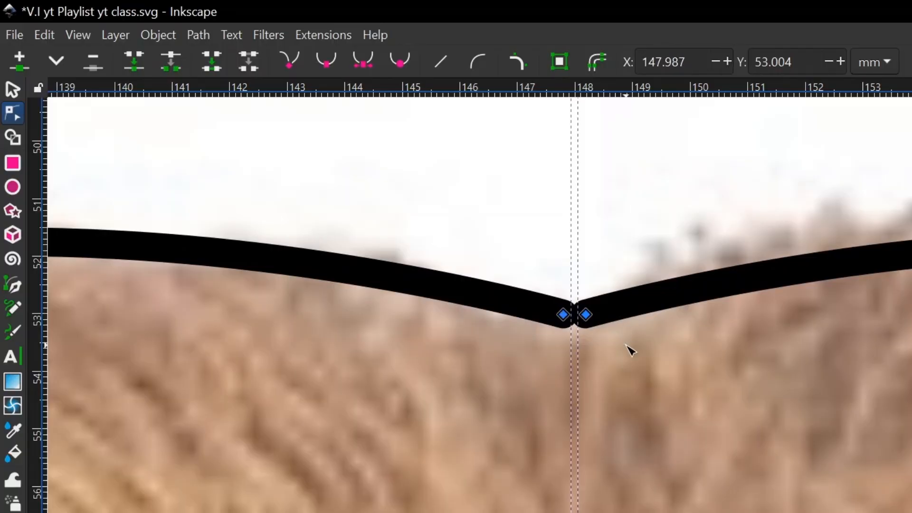
click(133, 62)
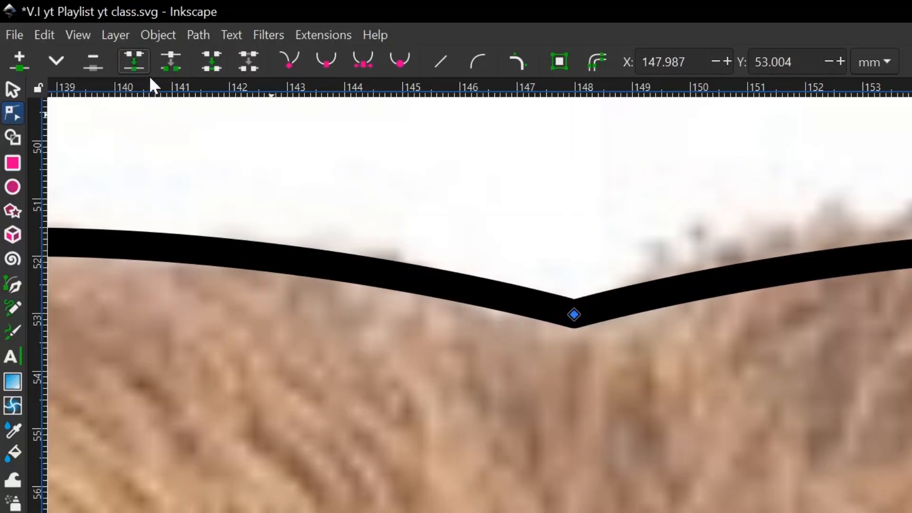
scroll(616, 364, down, 6)
key(Escape)
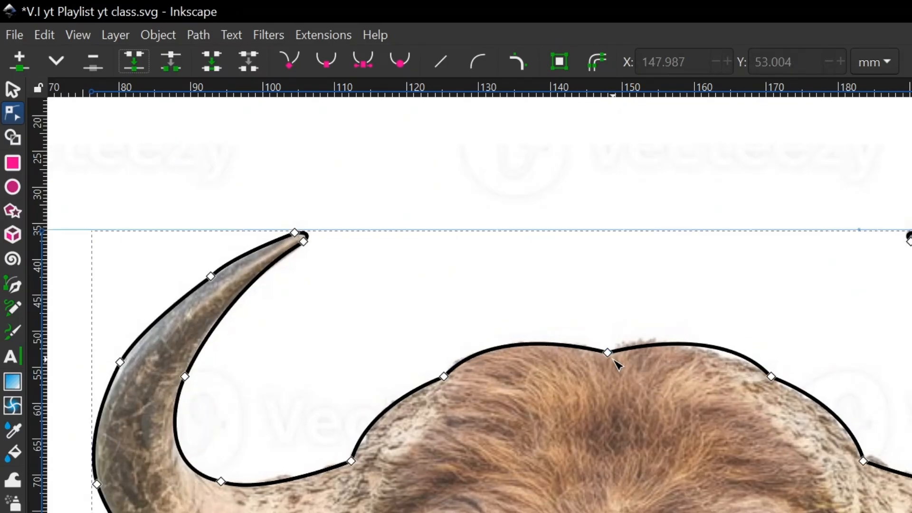
scroll(739, 380, down, 3)
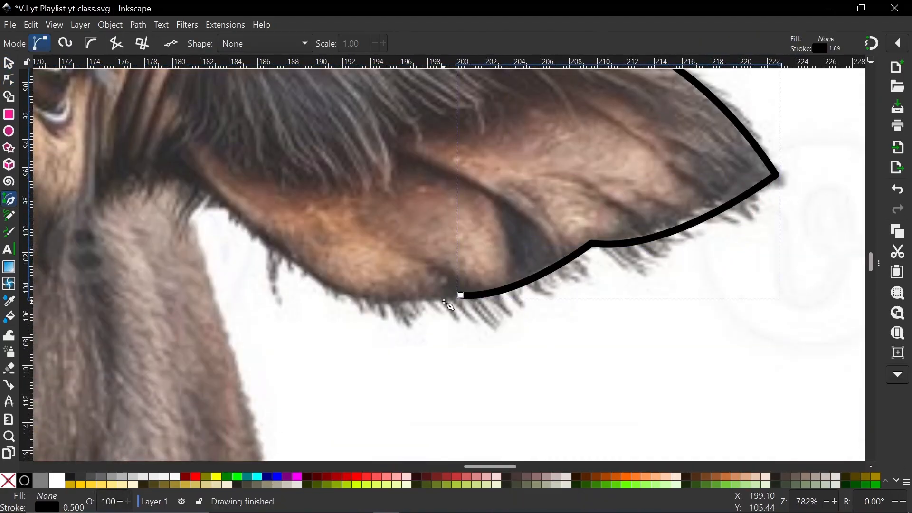
Continue the outline from the right ear's underside down the outer edge of the neck and around the pointed beard tip
click(387, 302)
key(minus)
double_click(385, 241)
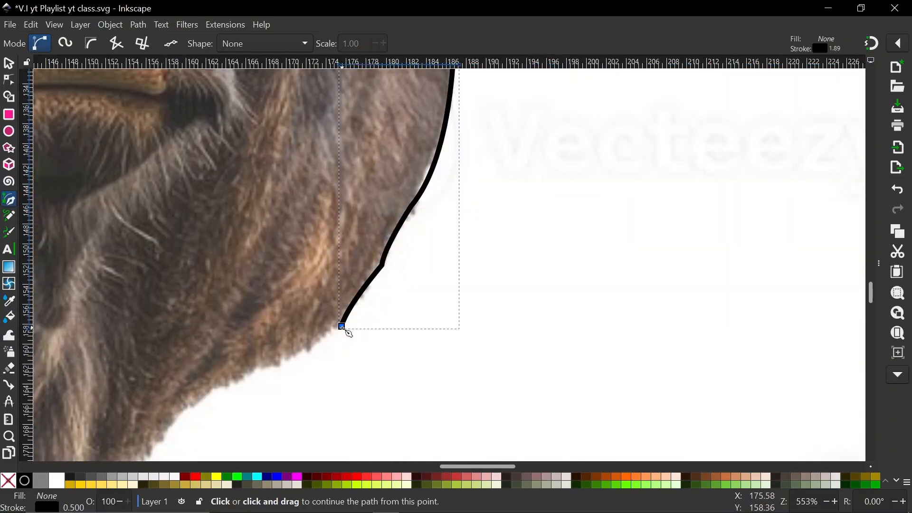
scroll(427, 332, down, 3)
click(351, 226)
click(220, 347)
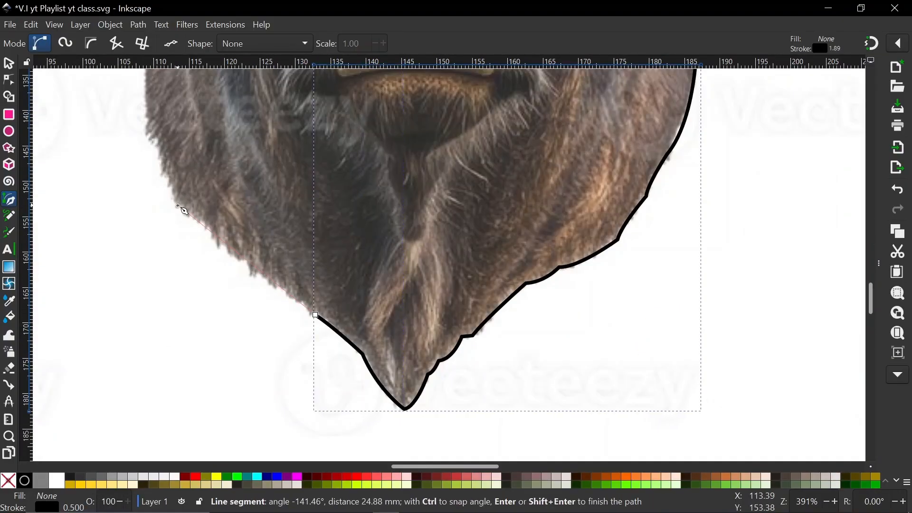
Trace up the left edge of the neck and around the left ear to the horn's underside, and finish the path
key(Return)
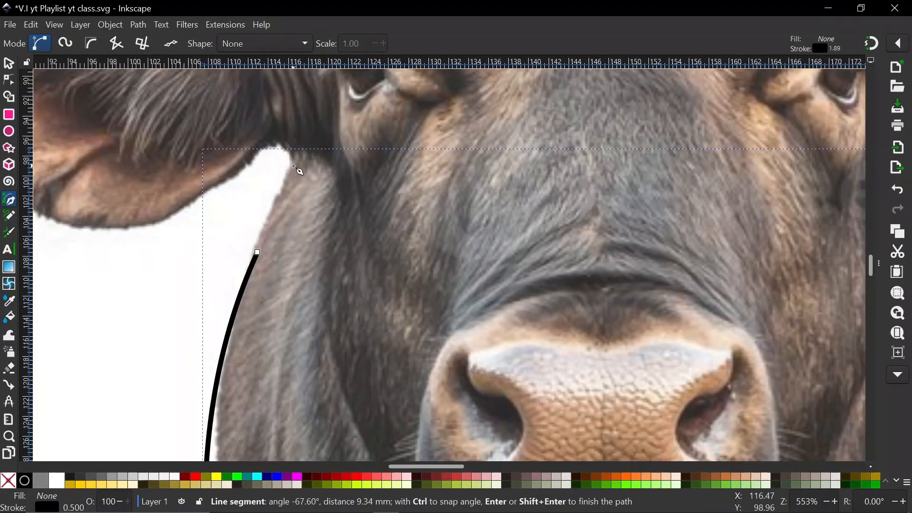
double_click(256, 158)
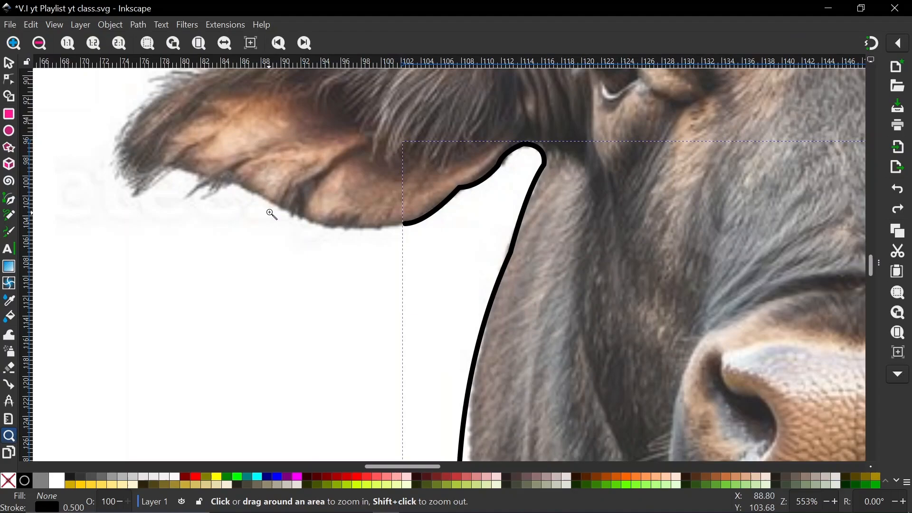
key(b)
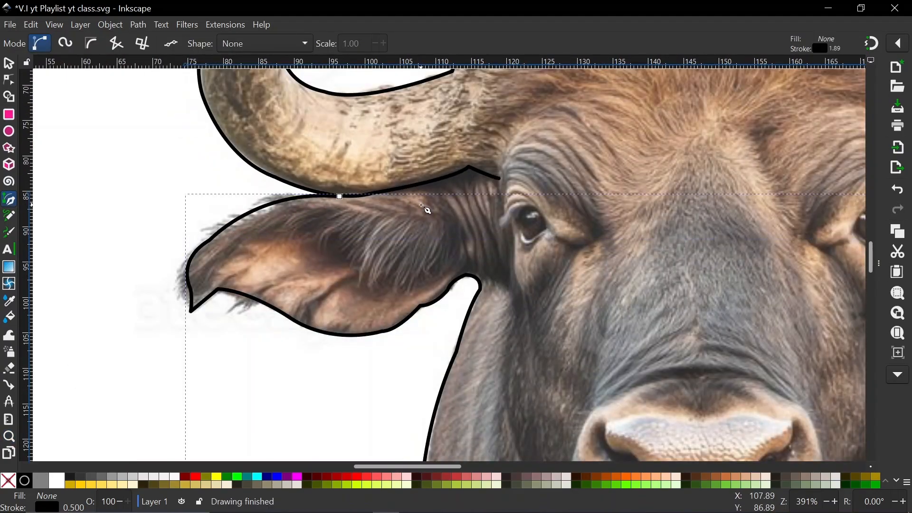
scroll(479, 236, down, 3)
key(Escape)
scroll(473, 233, down, 1)
drag(467, 162, 346, 241)
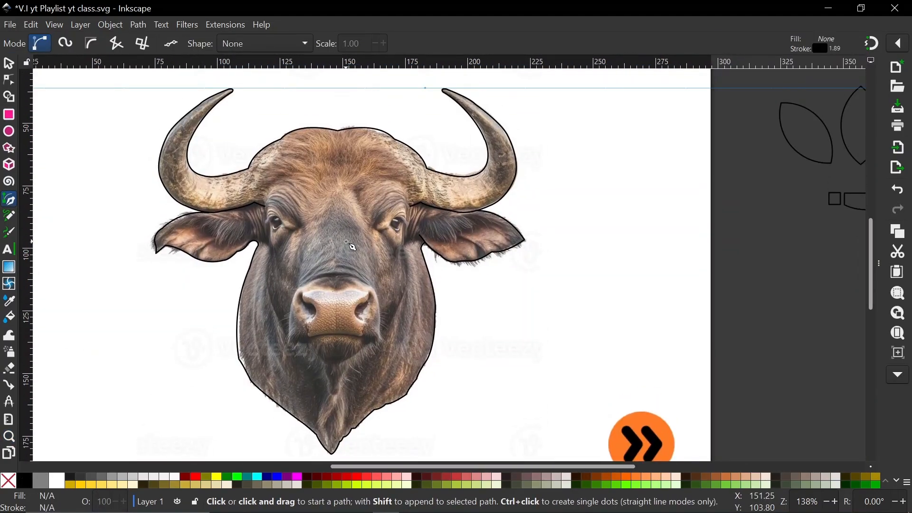
Hide the Trace image to inspect the complete outline on its own, and show the image again
scroll(351, 248, down, 2)
scroll(345, 314, up, 1)
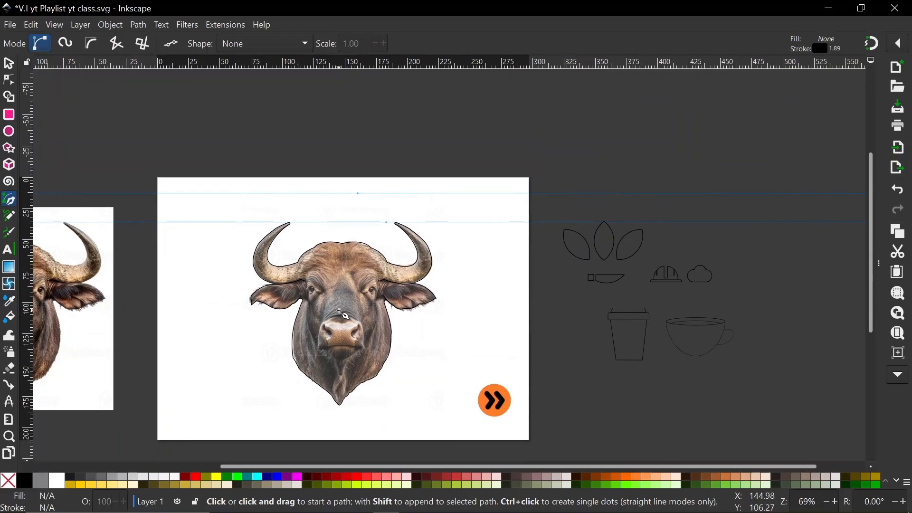
click(875, 261)
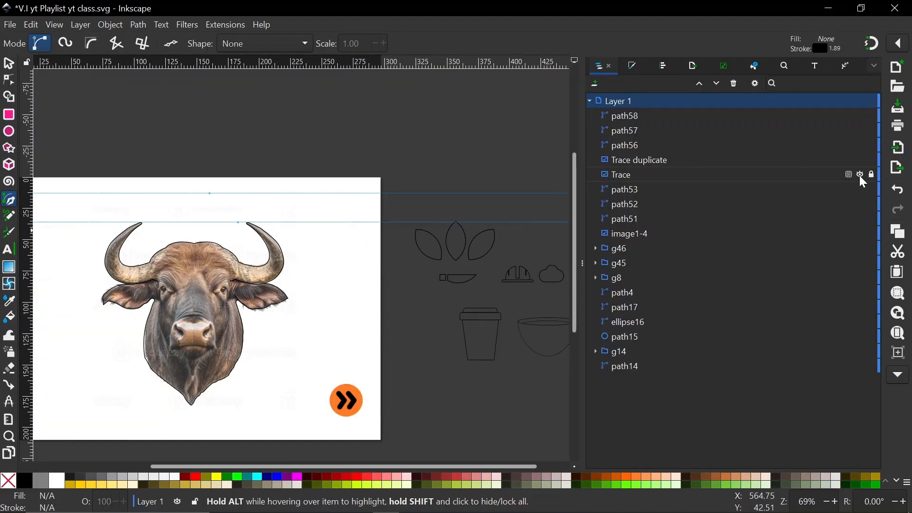
click(861, 175)
scroll(285, 332, left, 5)
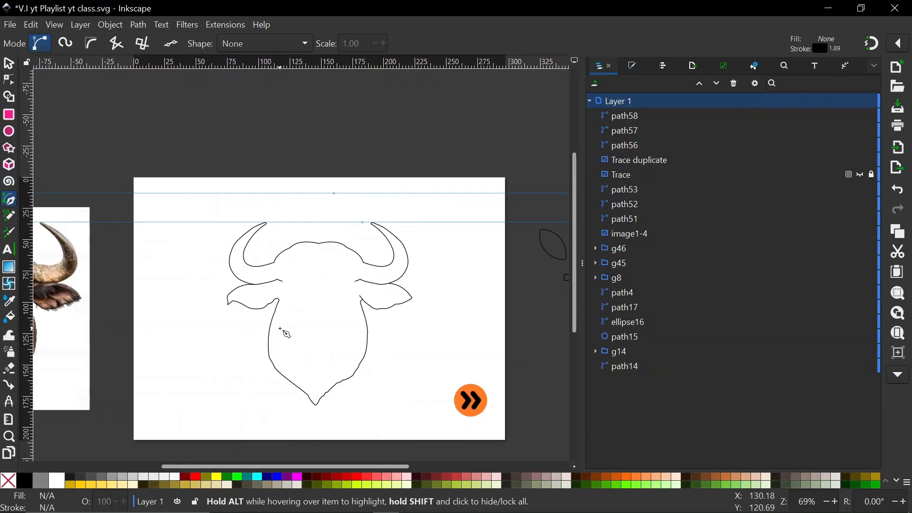
scroll(280, 329, left, 5)
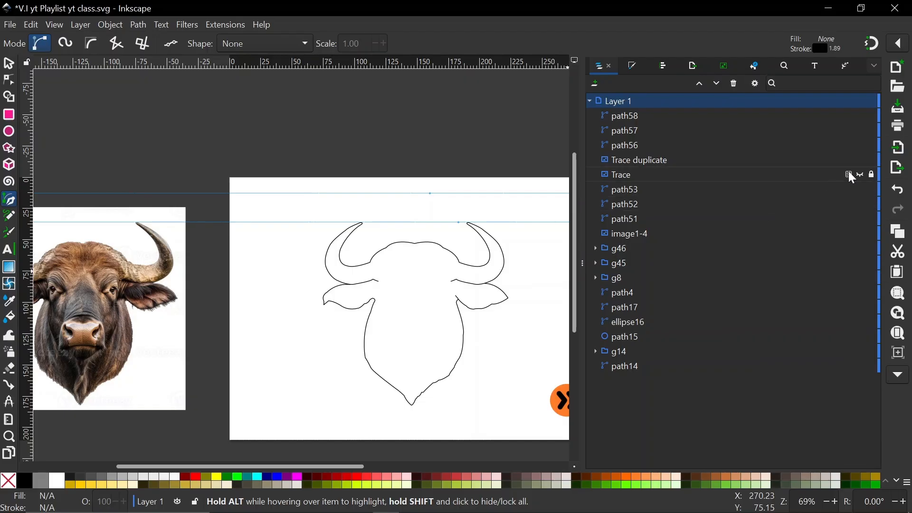
click(862, 175)
scroll(451, 319, up, 3)
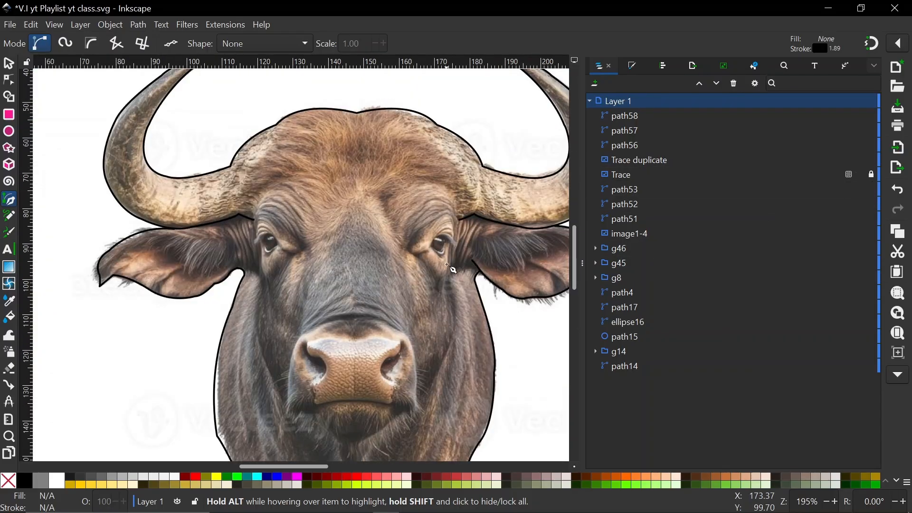
scroll(450, 259, up, 3)
scroll(461, 231, down, 5)
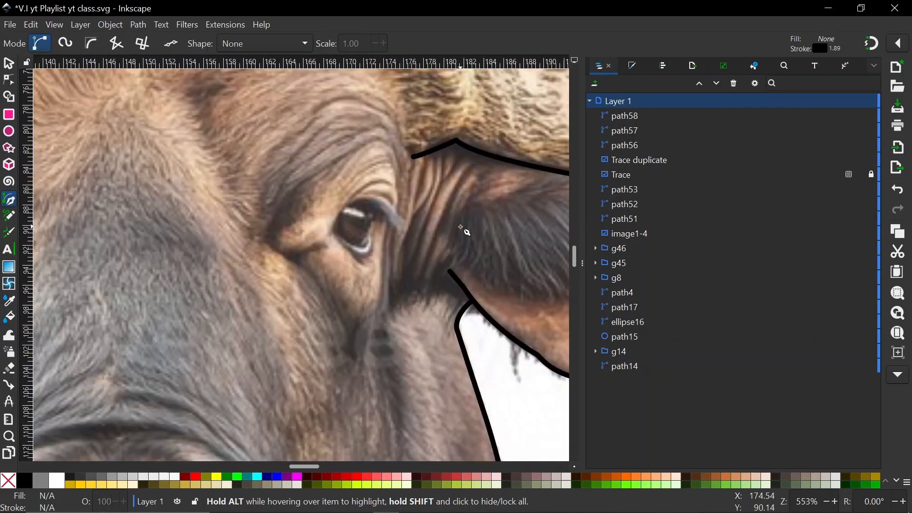
scroll(455, 233, up, 3)
scroll(455, 234, up, 2)
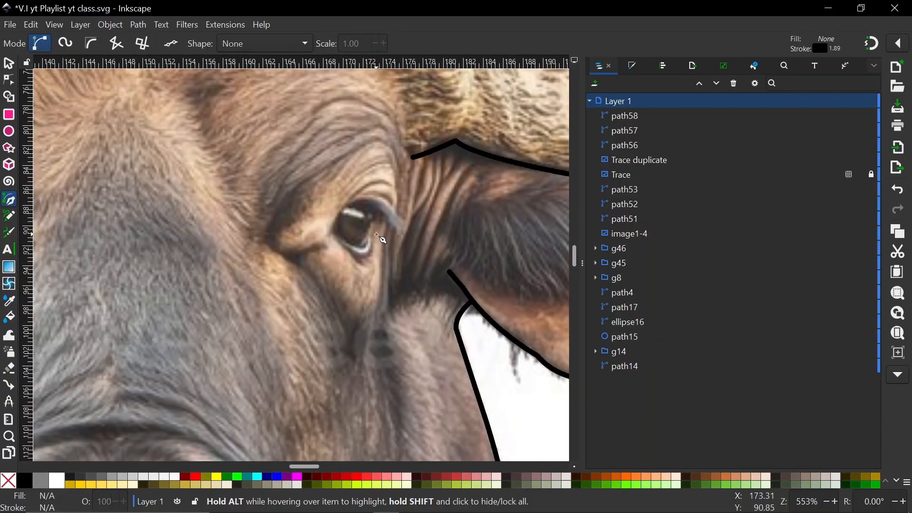
scroll(369, 248, down, 1)
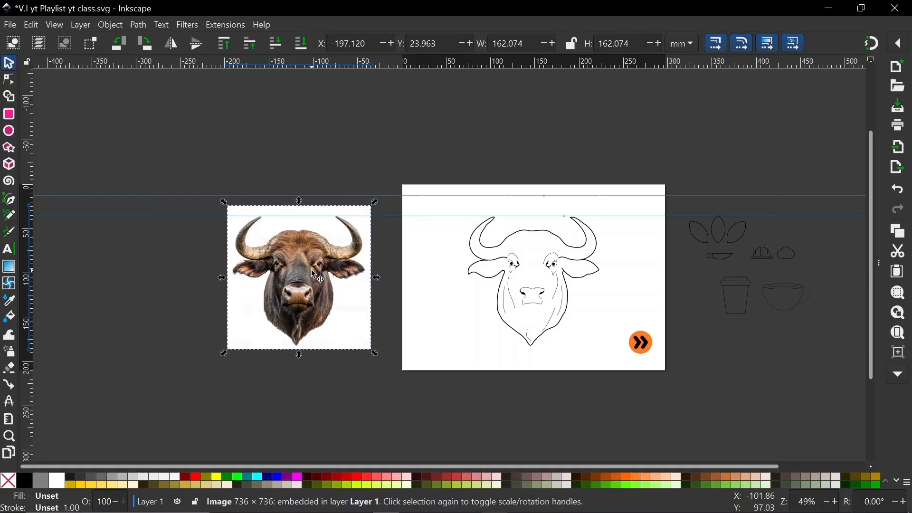
click(9, 201)
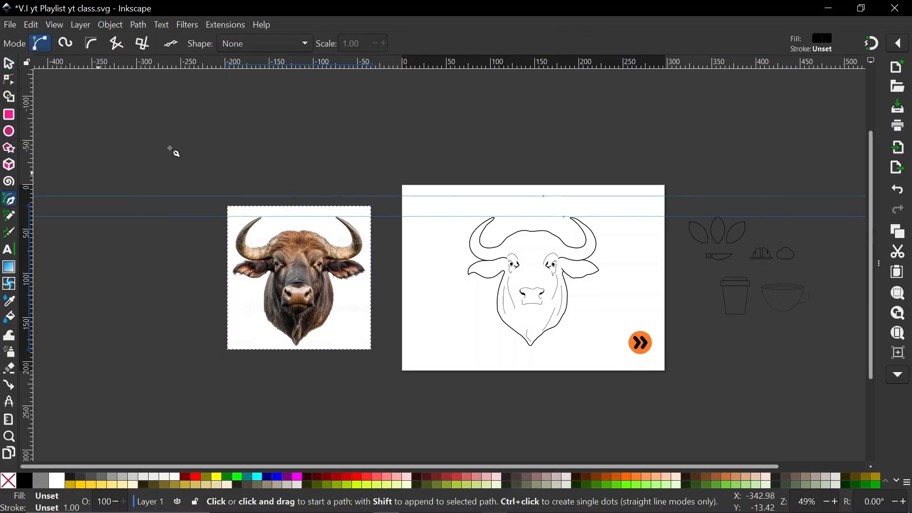
drag(195, 142, 195, 179)
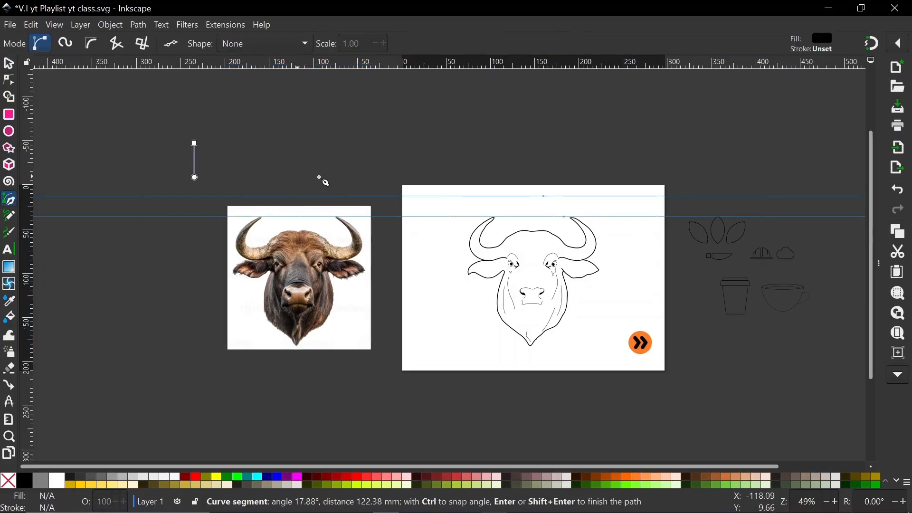
key(s)
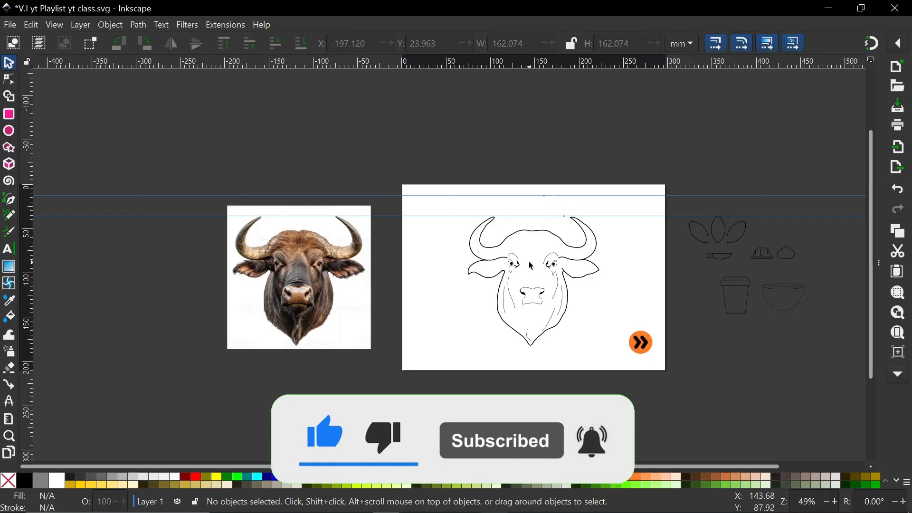
scroll(528, 261, up, 1)
scroll(528, 262, down, 3)
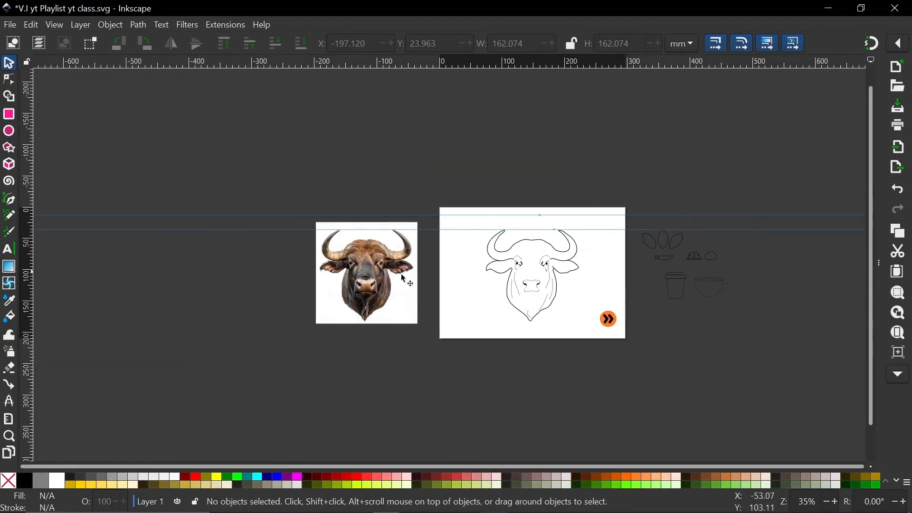
scroll(400, 274, up, 3)
scroll(399, 274, down, 4)
scroll(399, 275, up, 7)
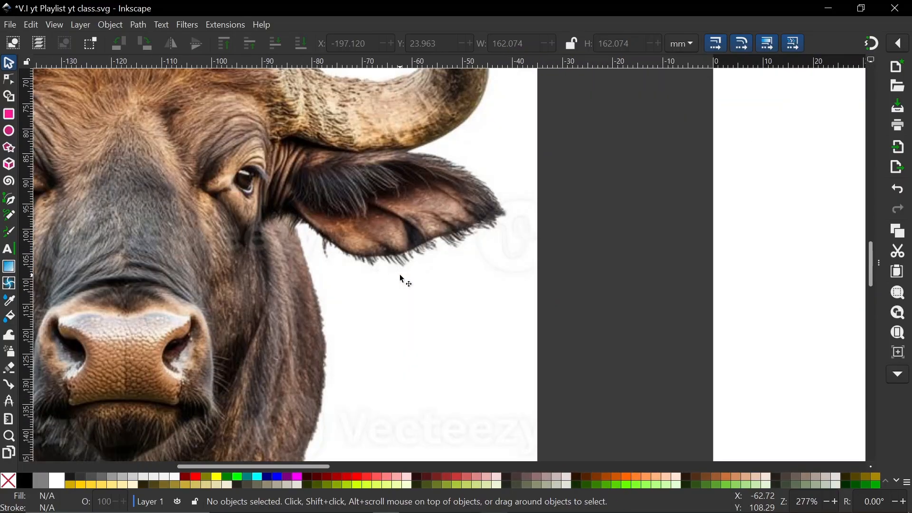